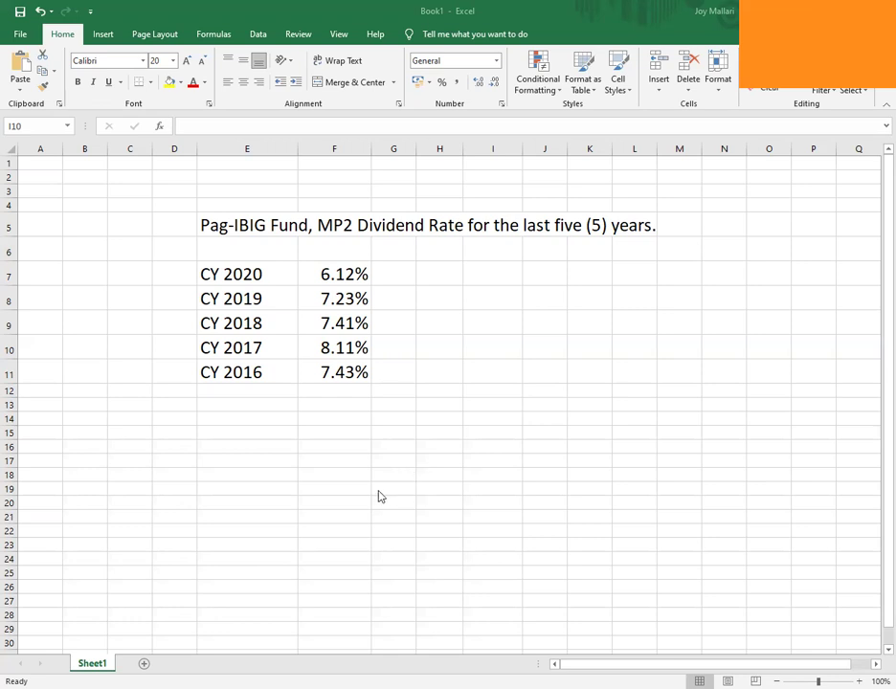
- Enter the date Jan 2016 in cell E14 below the dividend rate list
scroll(316, 471, down, 1)
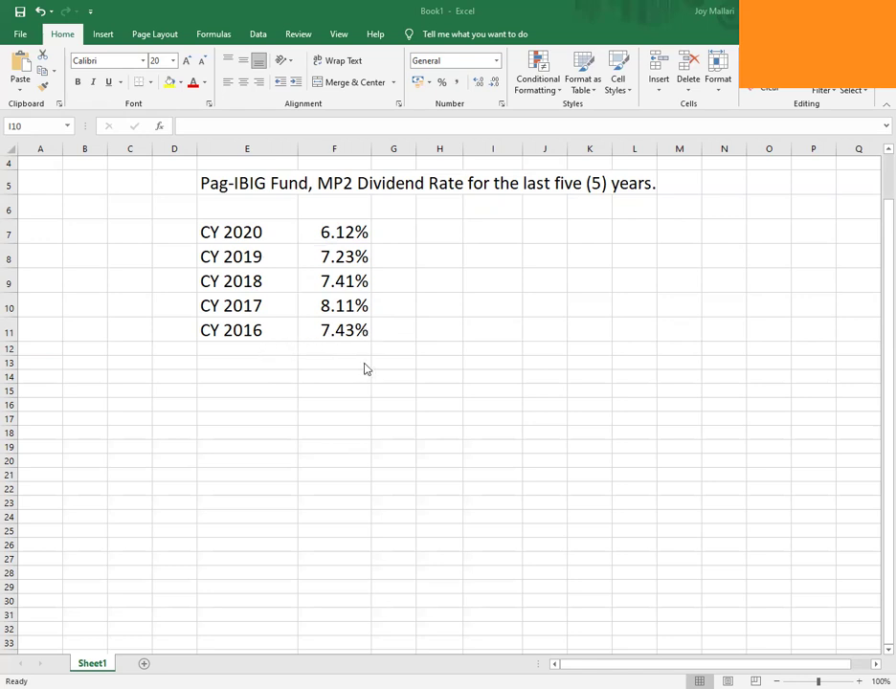
click(230, 393)
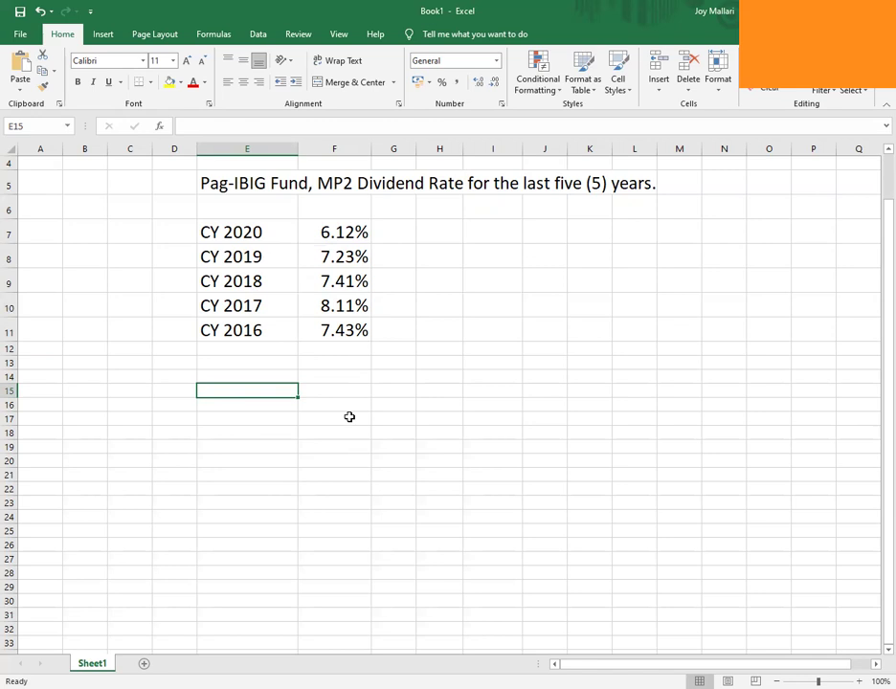
key(Up)
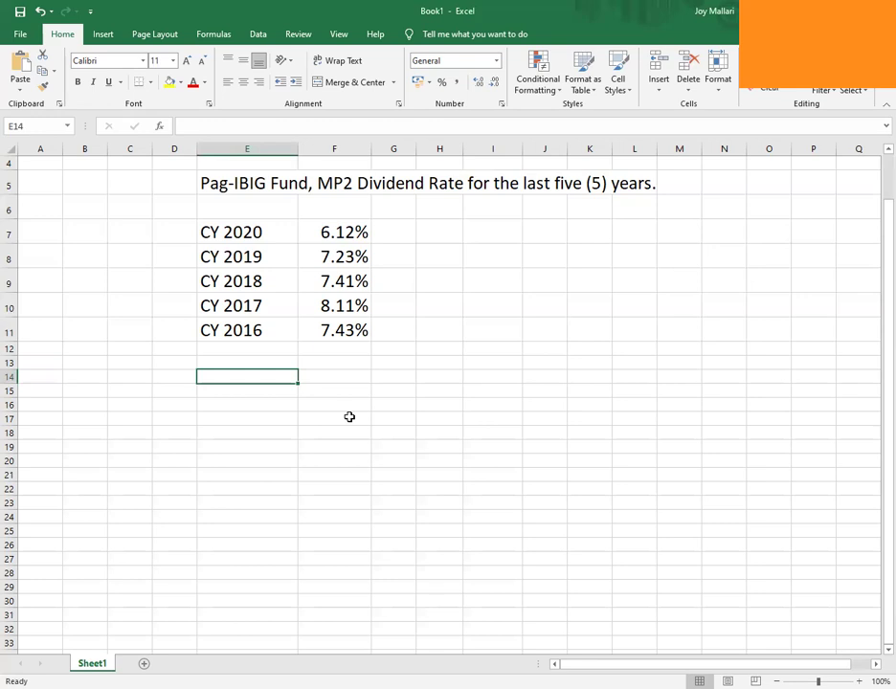
text(J)
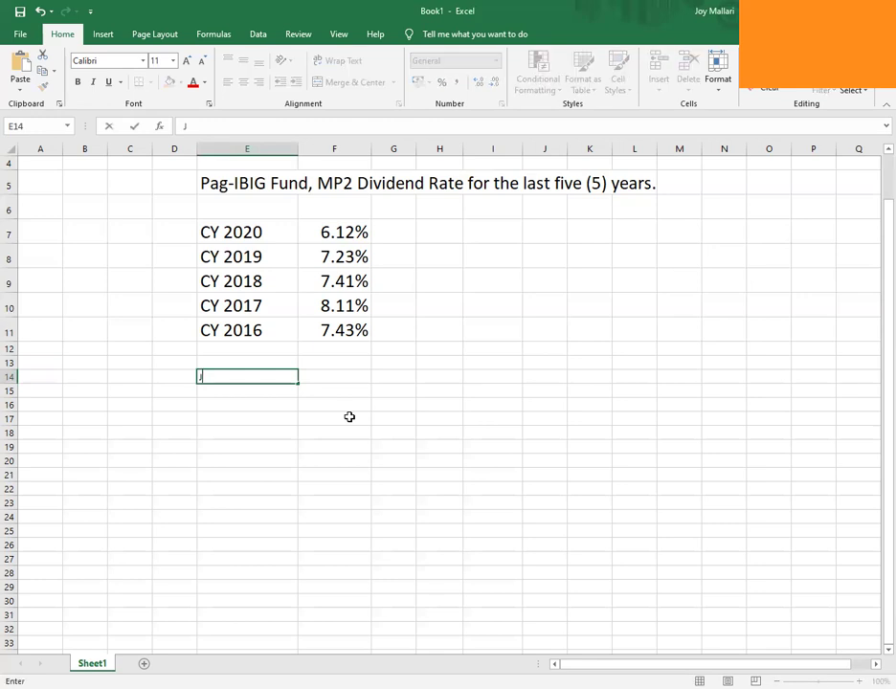
text(an 2016)
key(Return)
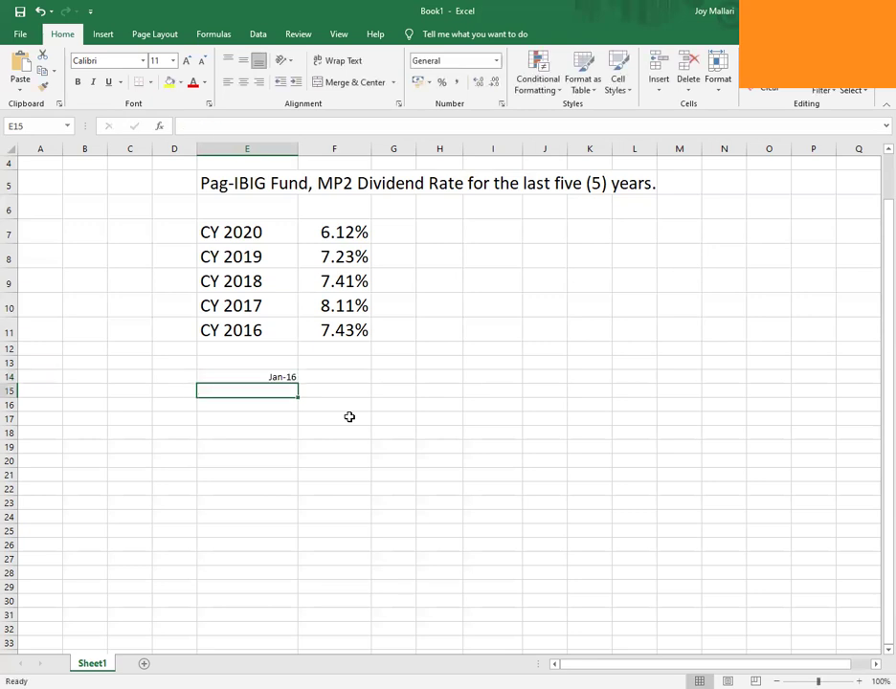
- Try to enter 100000 in F14 beside the date, and clear the cell again
key(Up)
key(Right)
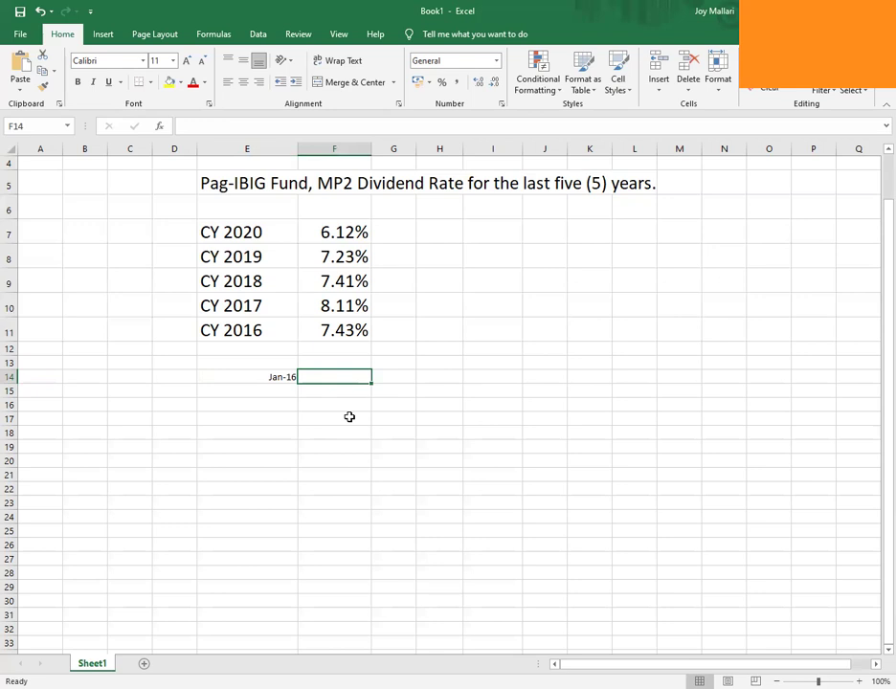
text(100000)
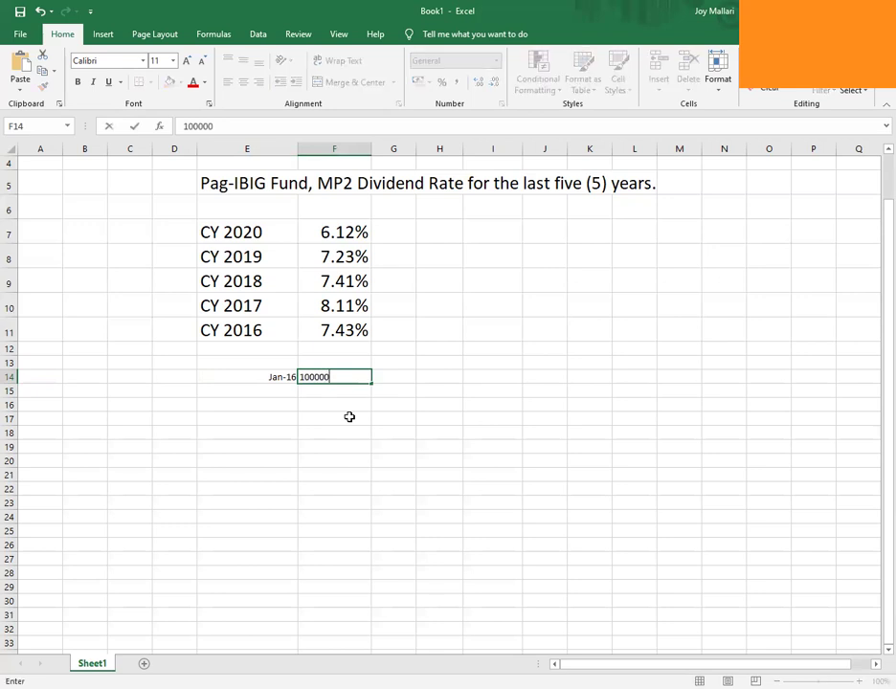
key(Return)
key(Up)
key(ctrl+shift+5)
text(100)
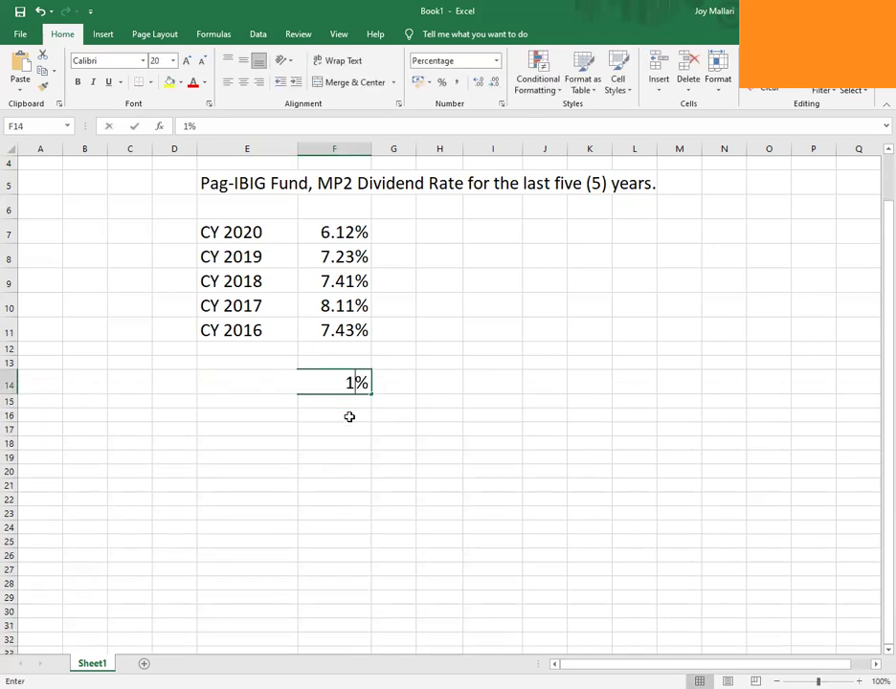
key(Escape)
key(Down)
key(Up)
key(Delete)
key(Down)
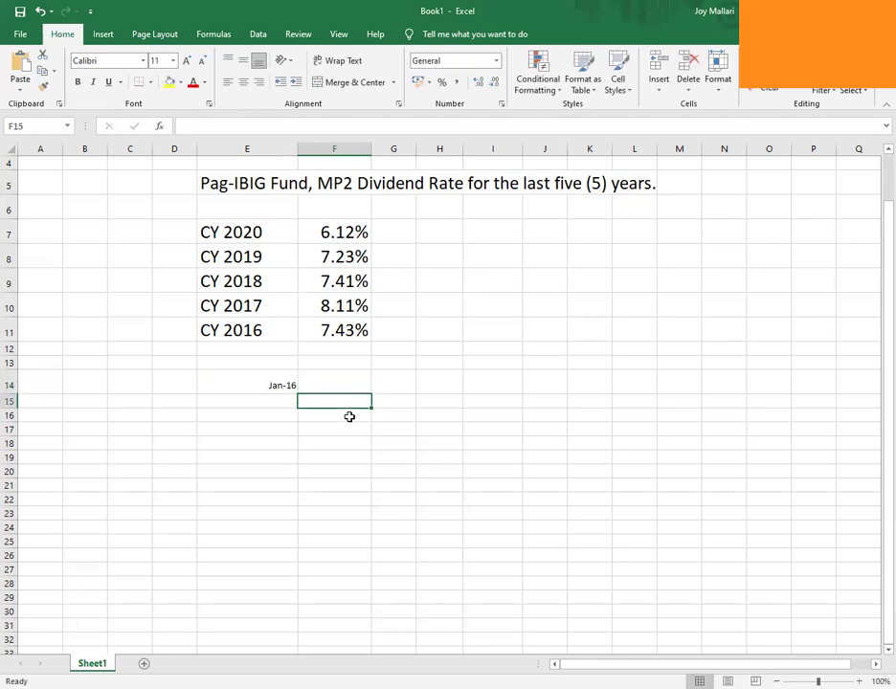
- Enter the deposit amount 100000 in cell F15
text(100000)
key(Return)
key(Up)
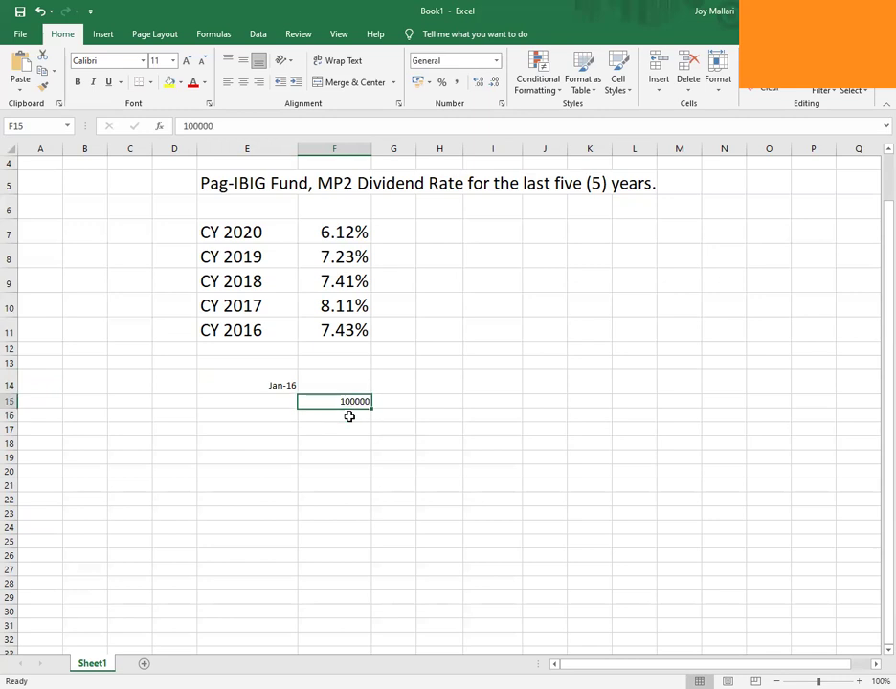
- Clear the date in E14 and enter the label "Jan. 206" in E15 beside the deposit amount
key(Left)
key(Up)
key(Delete)
key(Down)
text(Jan. 206)
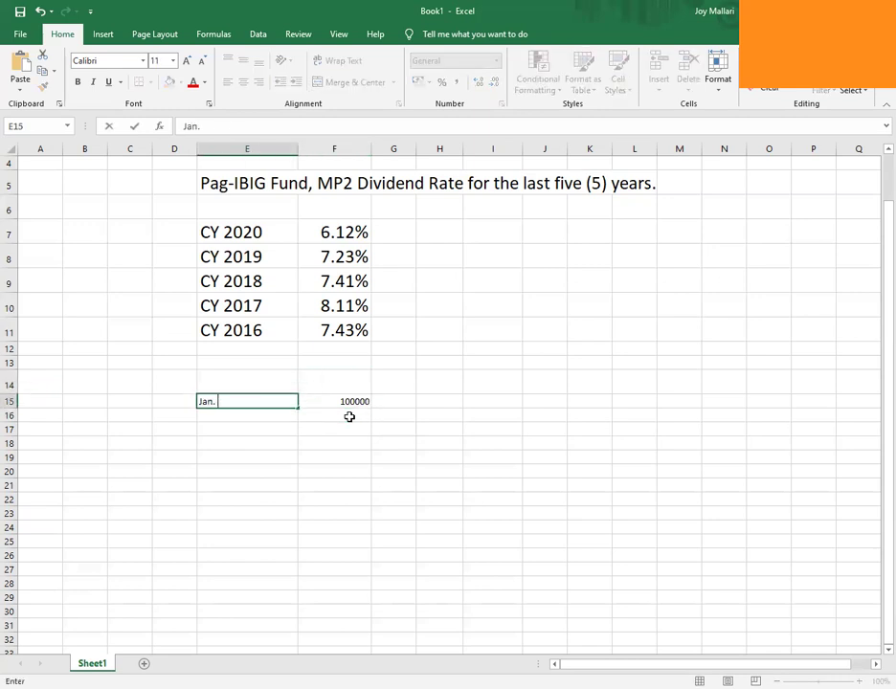
key(Return)
- Apply the comma number style to the range F15:K26
key(Right)
key(Up)
key(Up)
key(Down)
key(shift+Right)
key(shift+Right)
key(shift+Right)
key(shift+Right)
key(shift+Right)
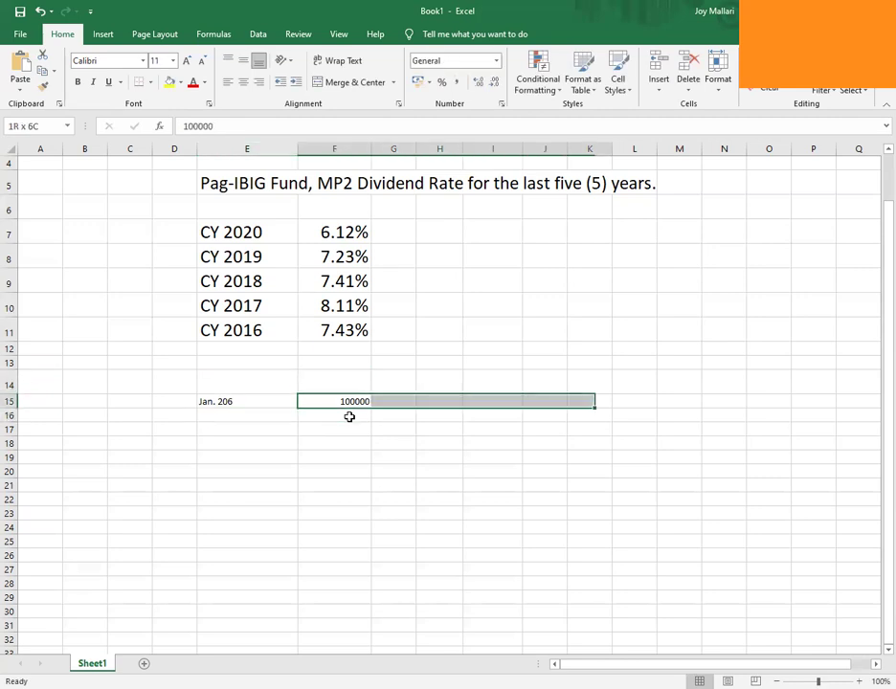
key(shift+Down)
key(shift+Down)
key(shift+Down)
key(shift+Down)
key(shift+Down)
key(shift+Down)
key(shift+Down)
key(shift+Down)
key(shift+Down)
key(shift+Down)
key(shift+Down)
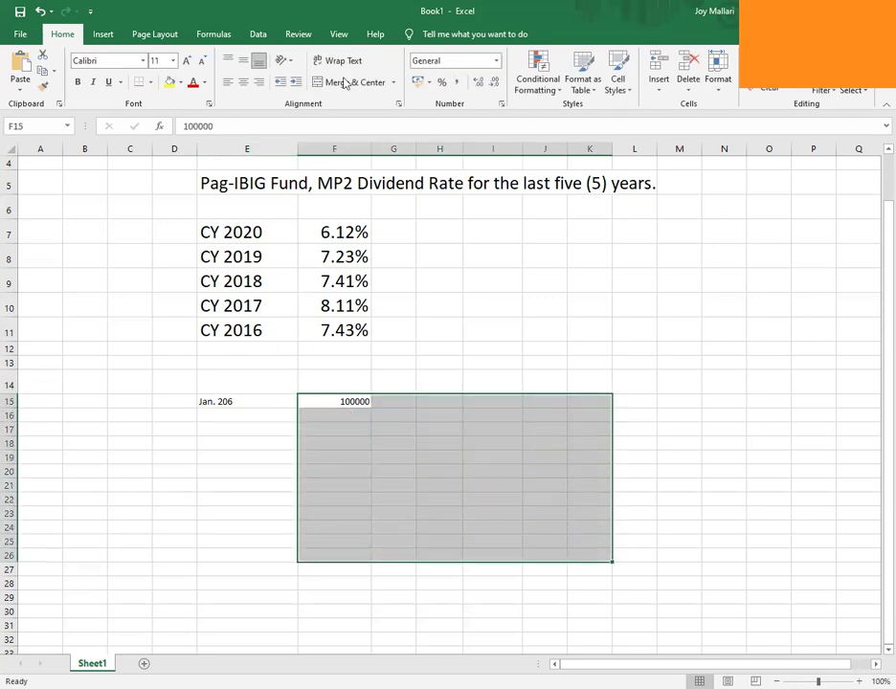
click(458, 87)
click(360, 463)
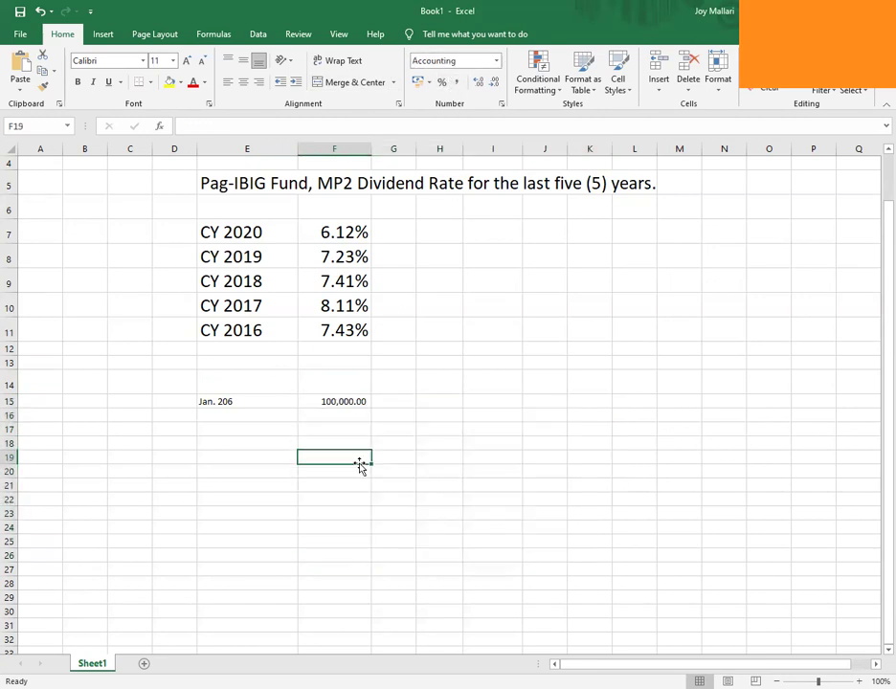
click(316, 413)
click(330, 401)
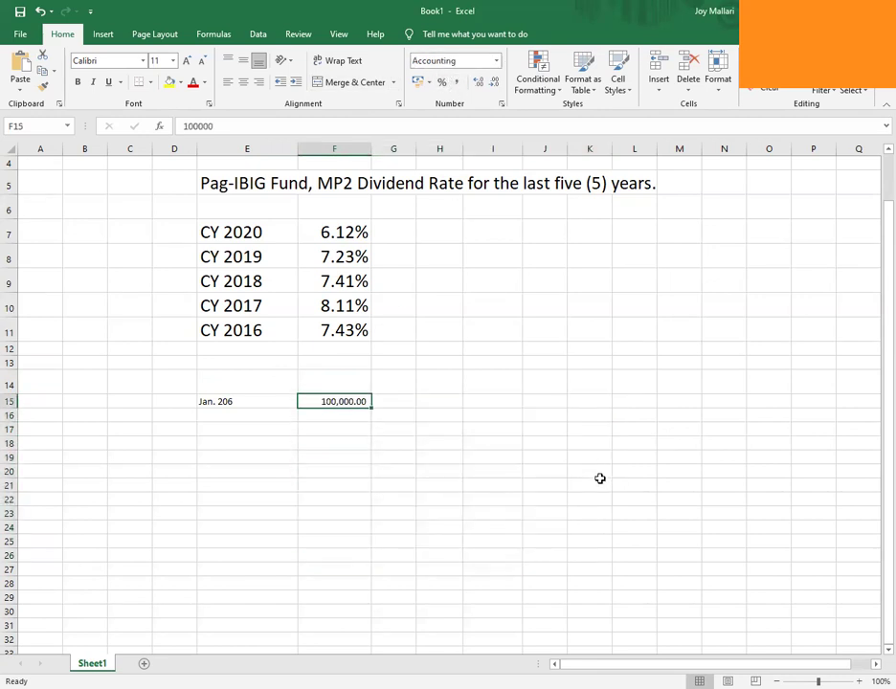
key(Right)
text(+)
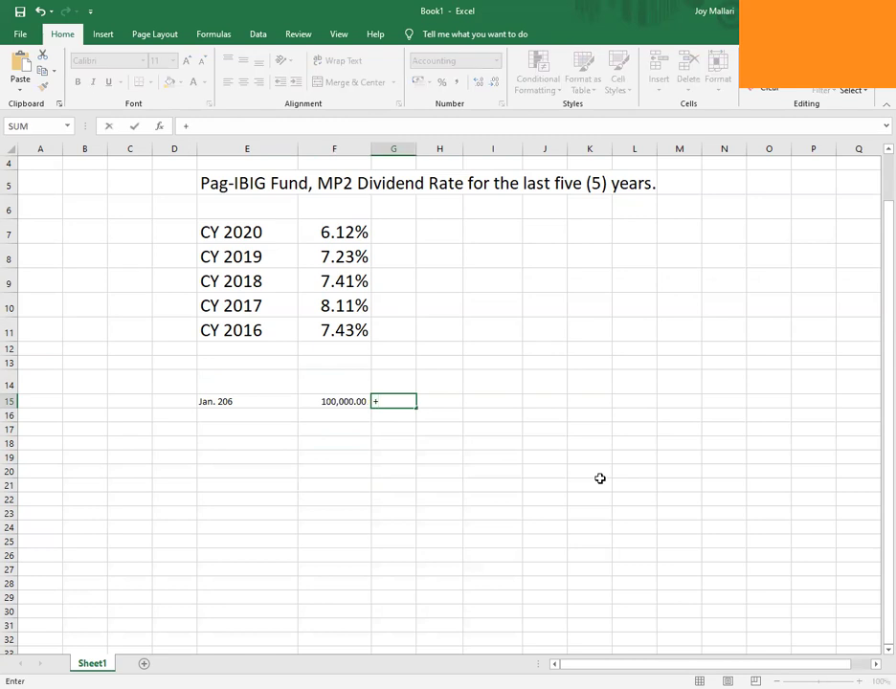
key(Escape)
- Correct the label in E15 to "Jan. 2016"
key(Left)
key(Left)
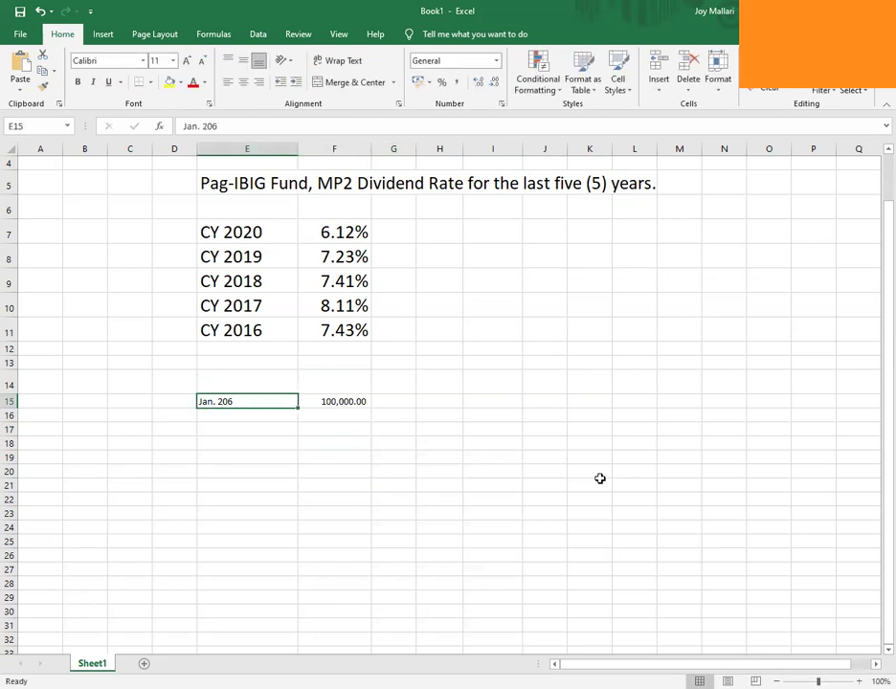
key(F2)
key(Left)
text(1)
key(Return)
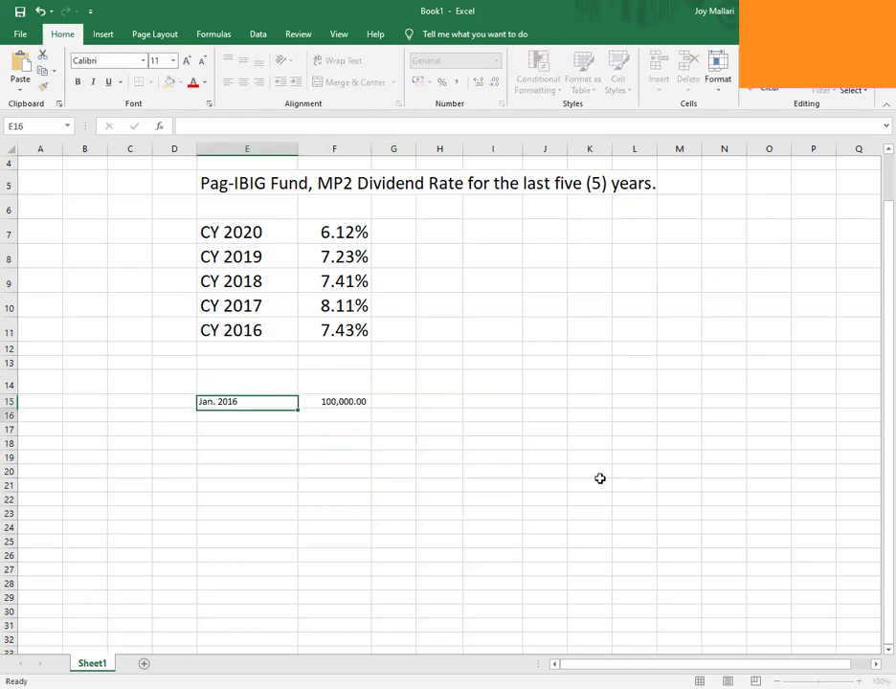
- Enter the 2016 dividend rate .0743 in G15 beside the deposit amount
key(Up)
key(Right)
key(Right)
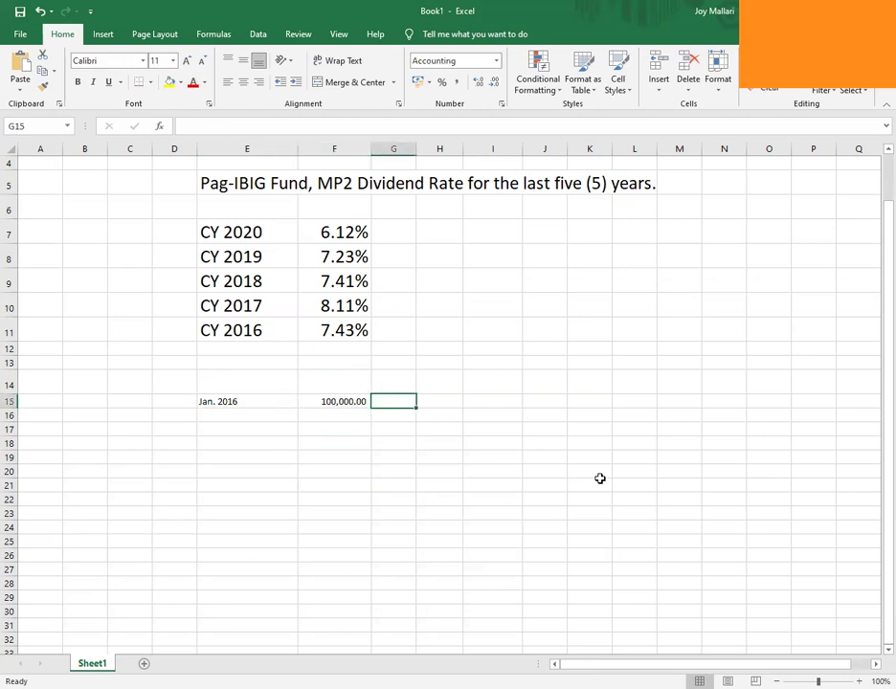
text(.0743)
key(Return)
- Calculate the 2016 dividend in H15 with the formula +F15*G15
key(Up)
key(Right)
text(+)
key(Left)
key(Left)
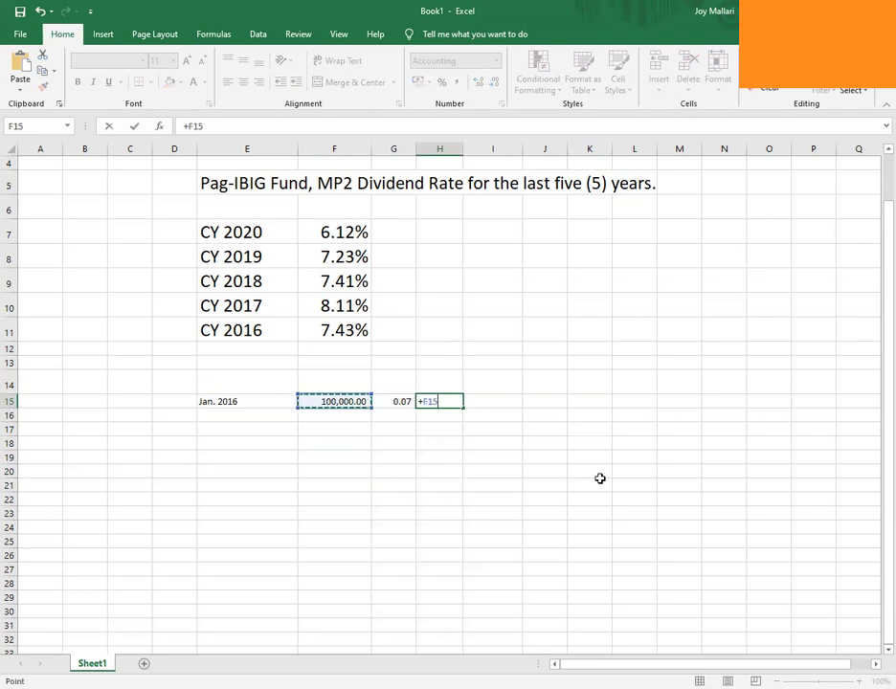
text(*)
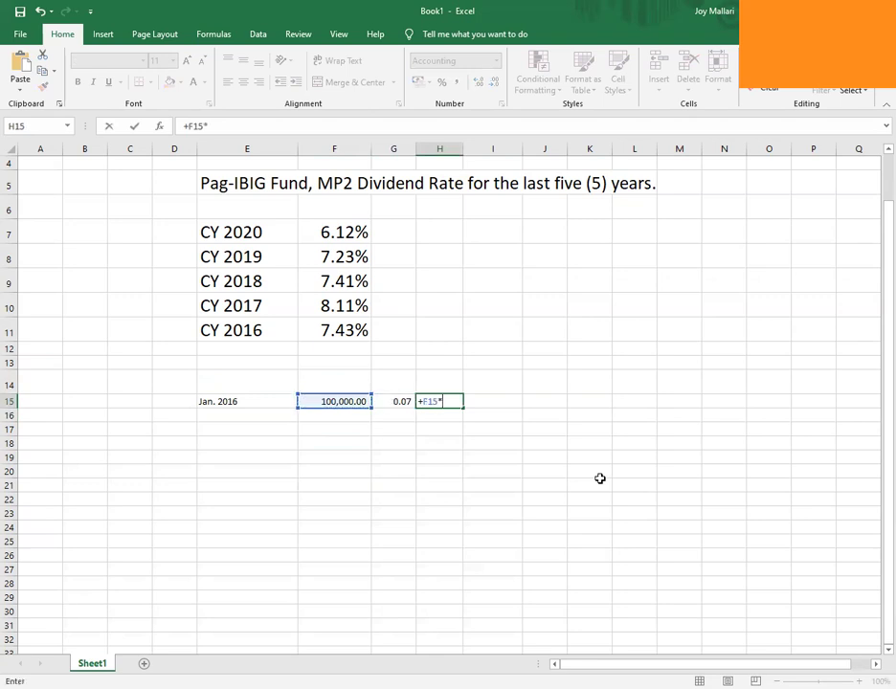
key(Left)
key(Return)
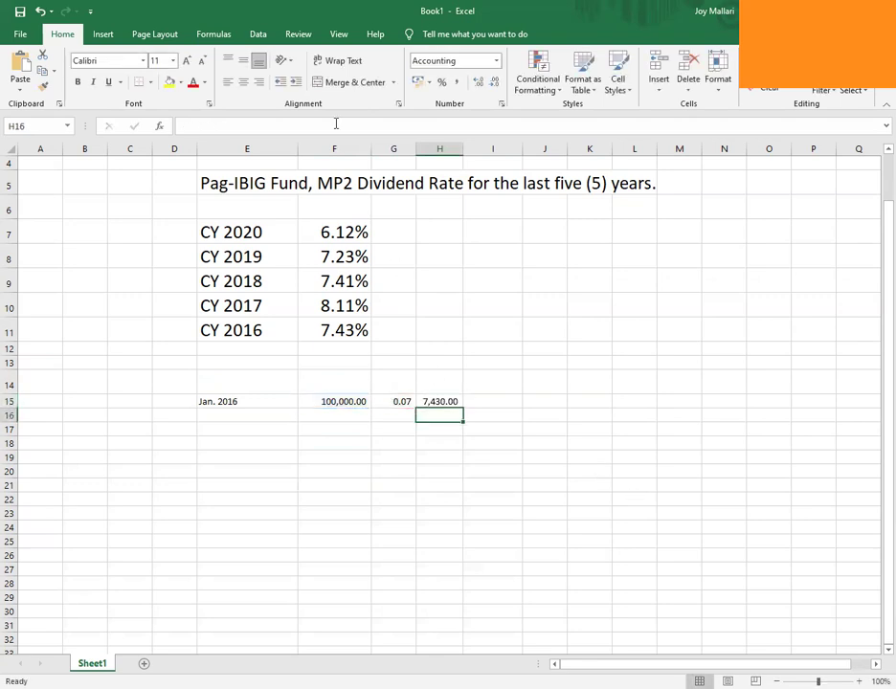
- Show the dividend rate in G15 with four decimal places
click(400, 401)
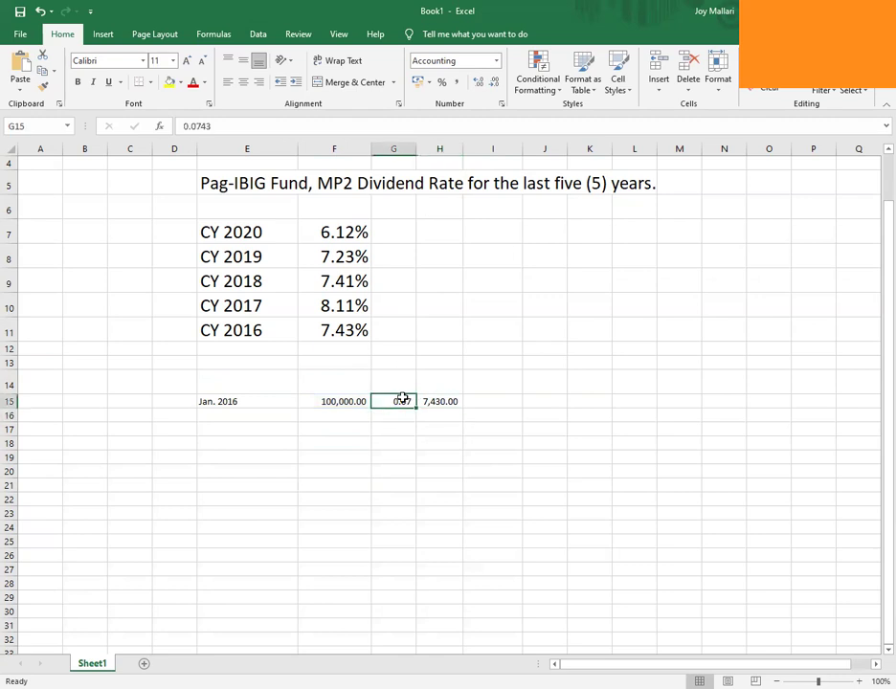
click(477, 83)
click(477, 84)
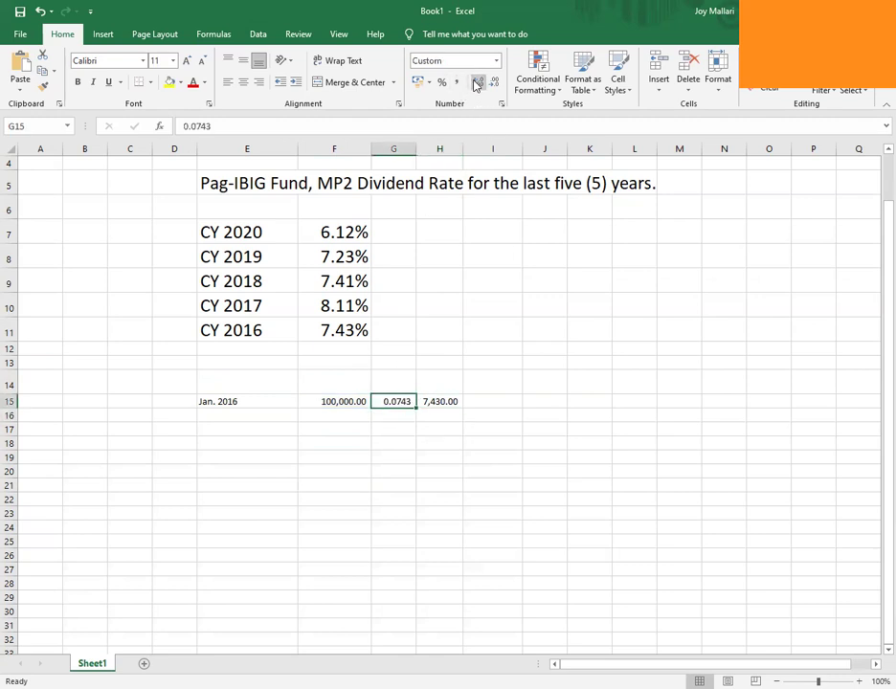
key(Down)
key(Down)
key(Down)
key(Down)
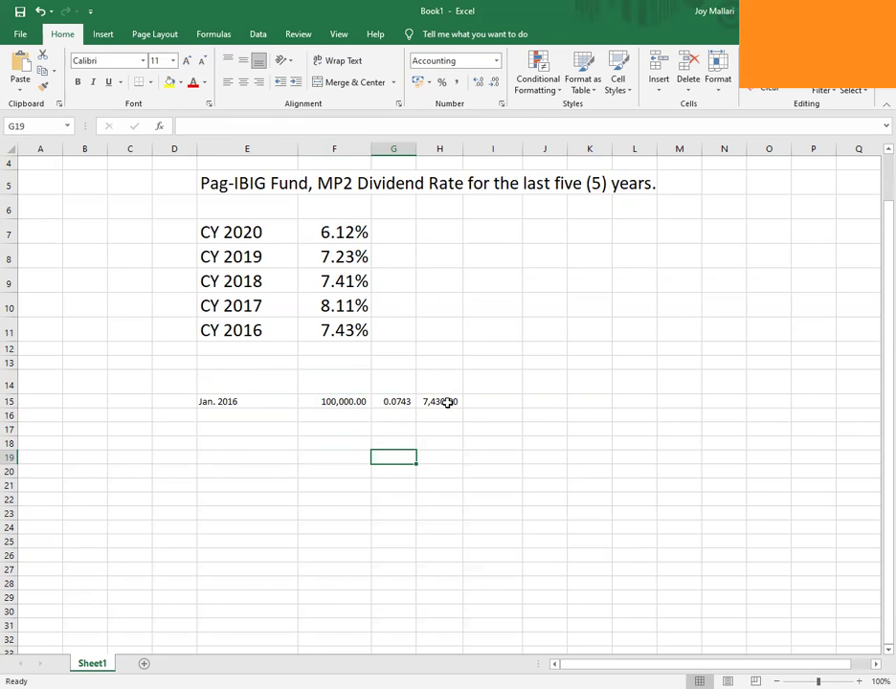
- Calculate the 2016 ending balance in I15 with the formula +F15+H15
click(446, 402)
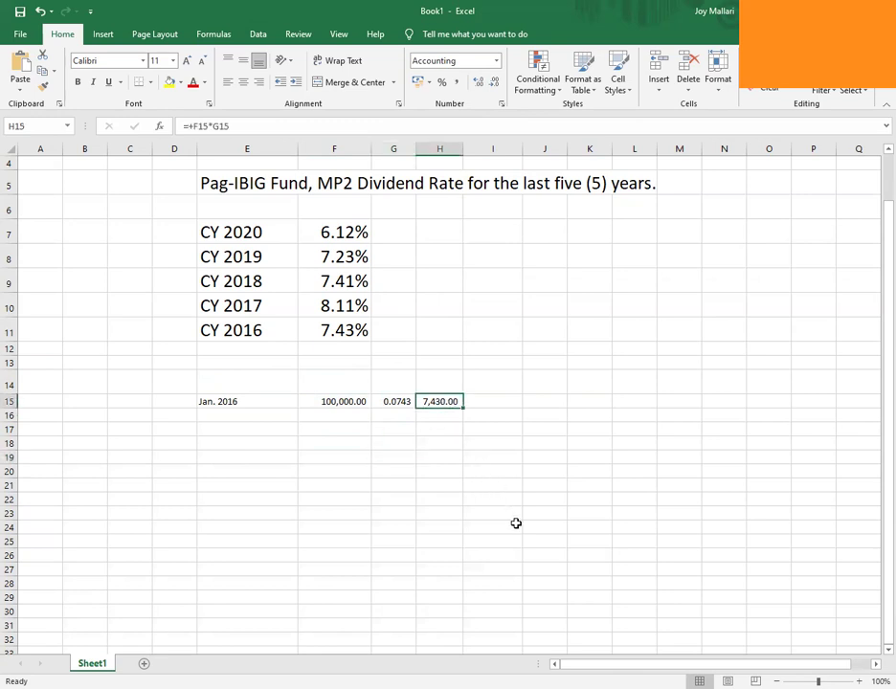
key(Right)
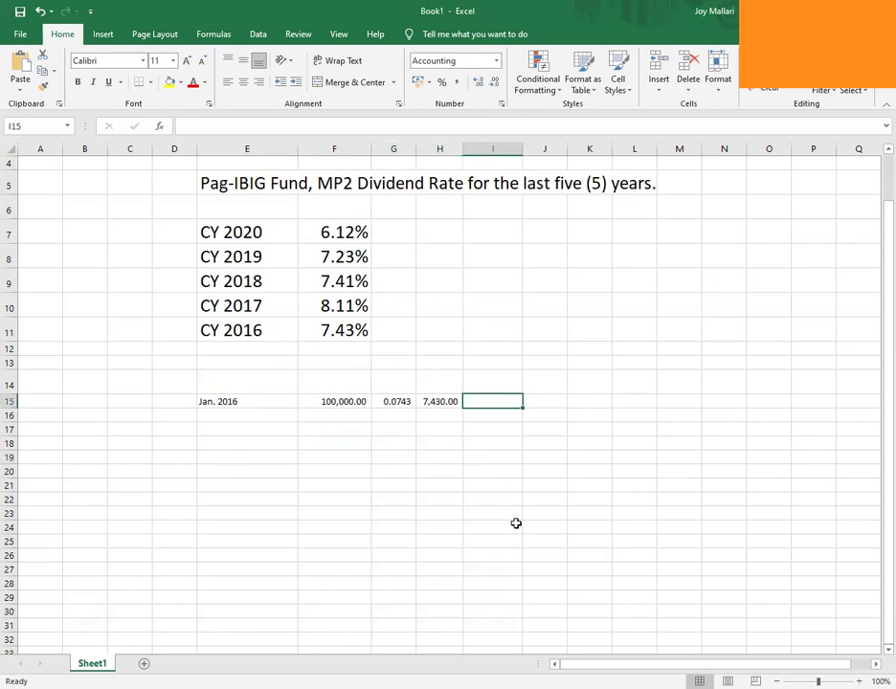
text(+)
key(Left)
key(Left)
key(Left)
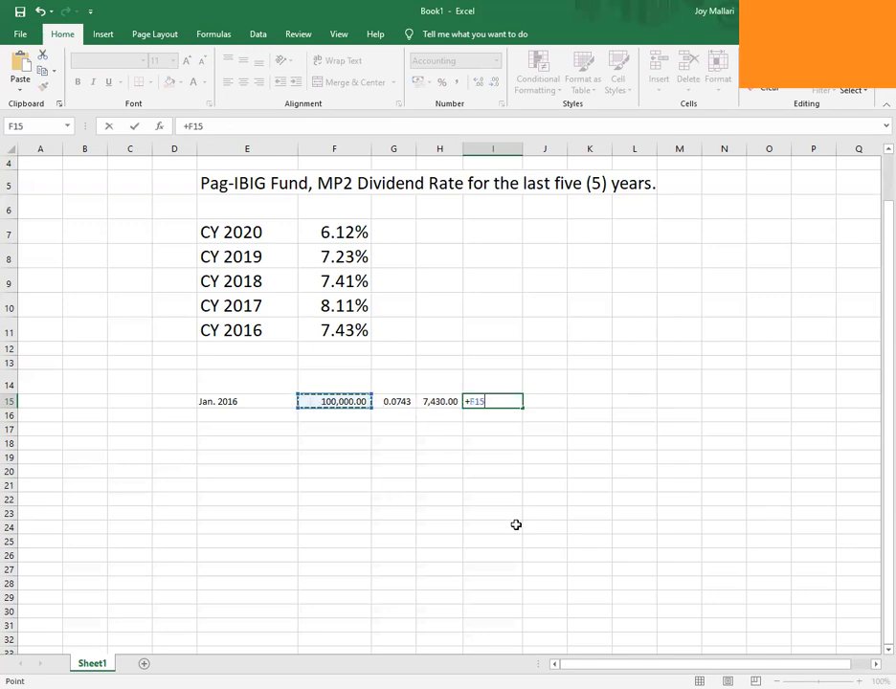
text(+)
key(Left)
key(Return)
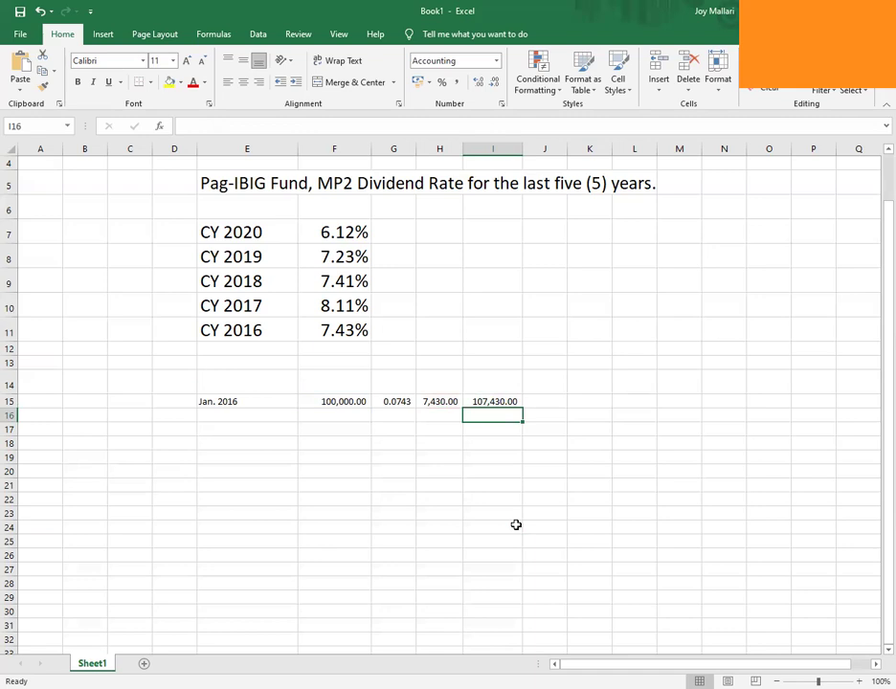
- Enter 2017 as the year label in E16 under the Jan. 2016 row
key(Up)
key(Down)
key(Left)
key(Left)
key(Left)
key(Left)
key(Left)
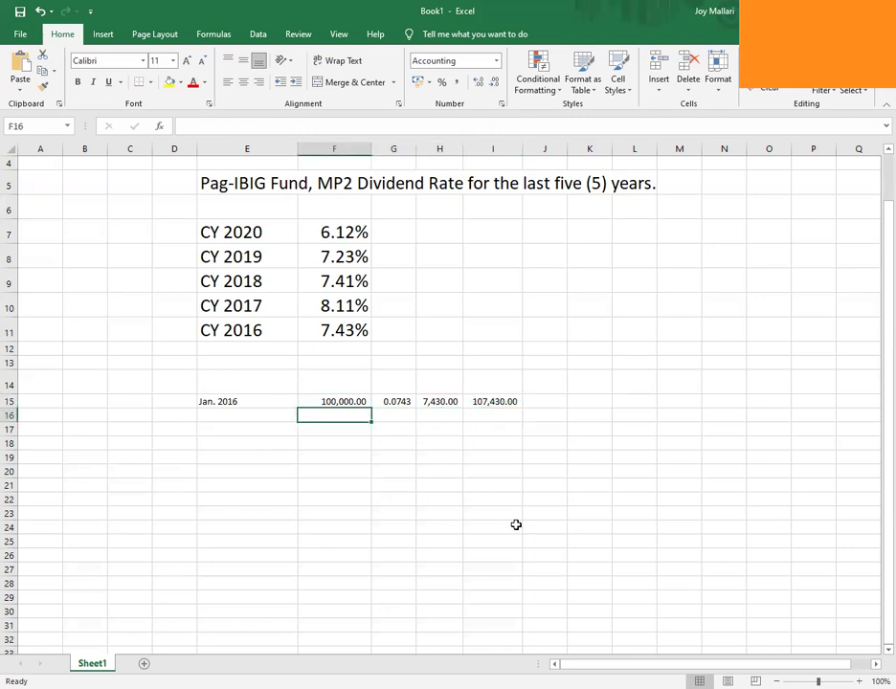
key(Right)
text(2017)
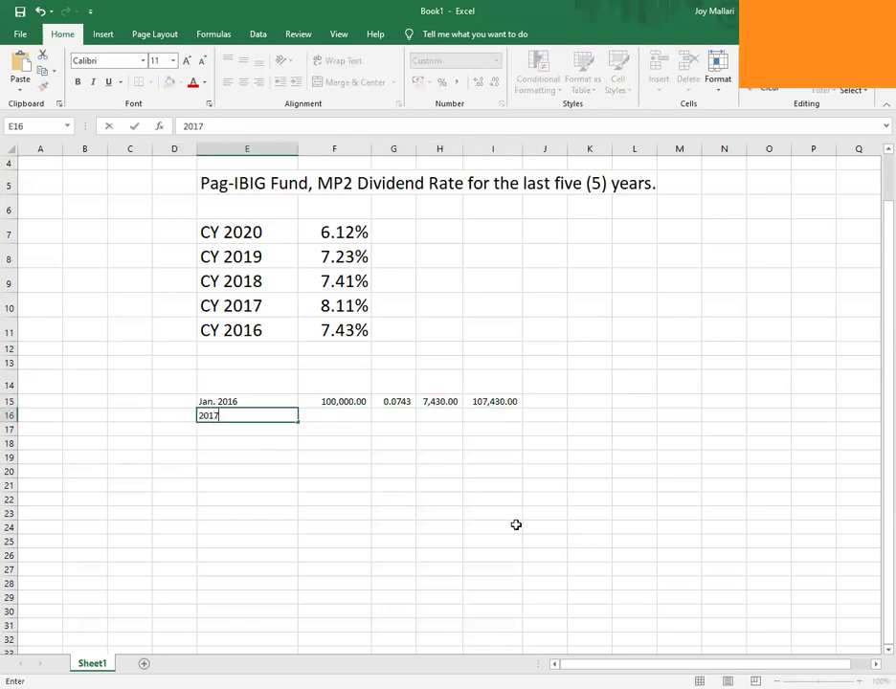
key(Return)
key(Up)
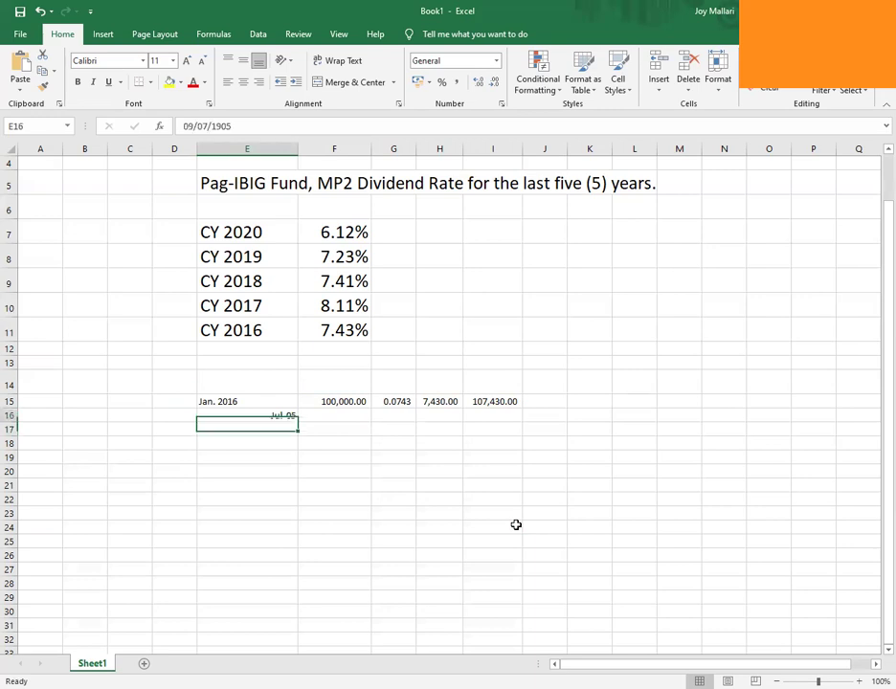
text(\)
key(Escape)
key(BackSpace)
text('J)
key(Escape)
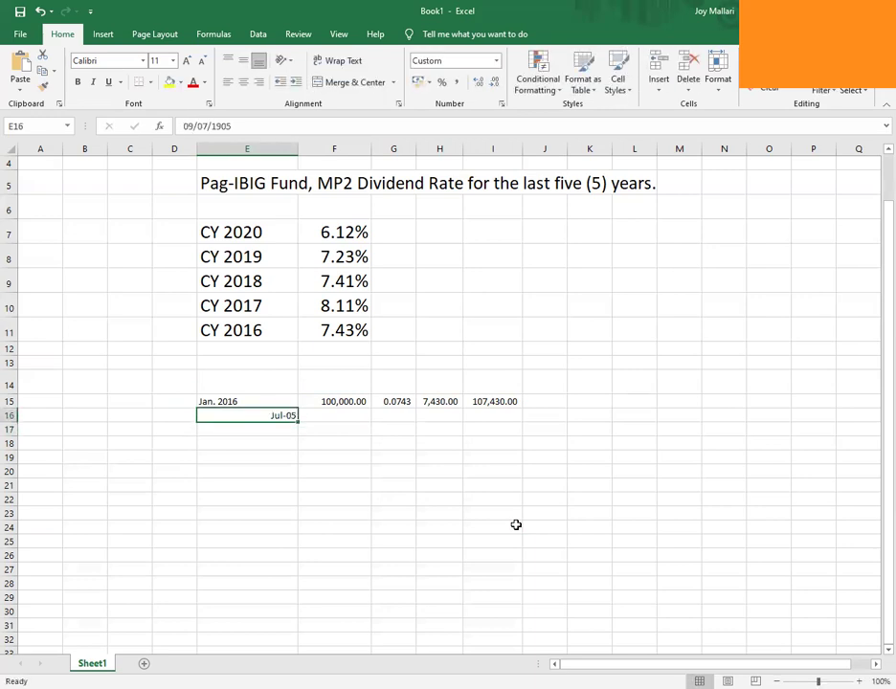
- Replace the label in E16 with "cy 2017" and select F16 beside it
text(cy)
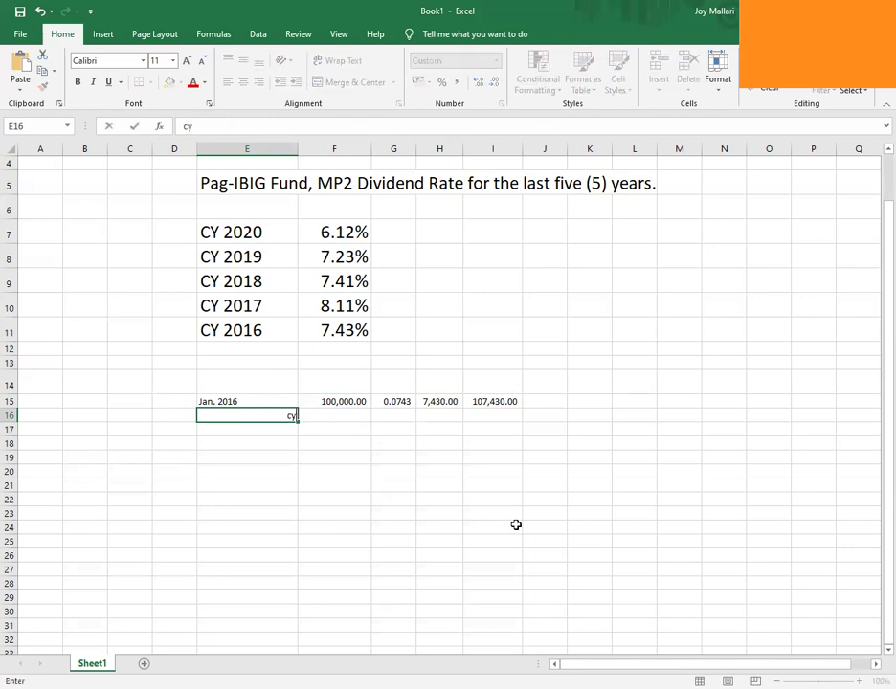
text( 2017)
key(Return)
key(Right)
key(Up)
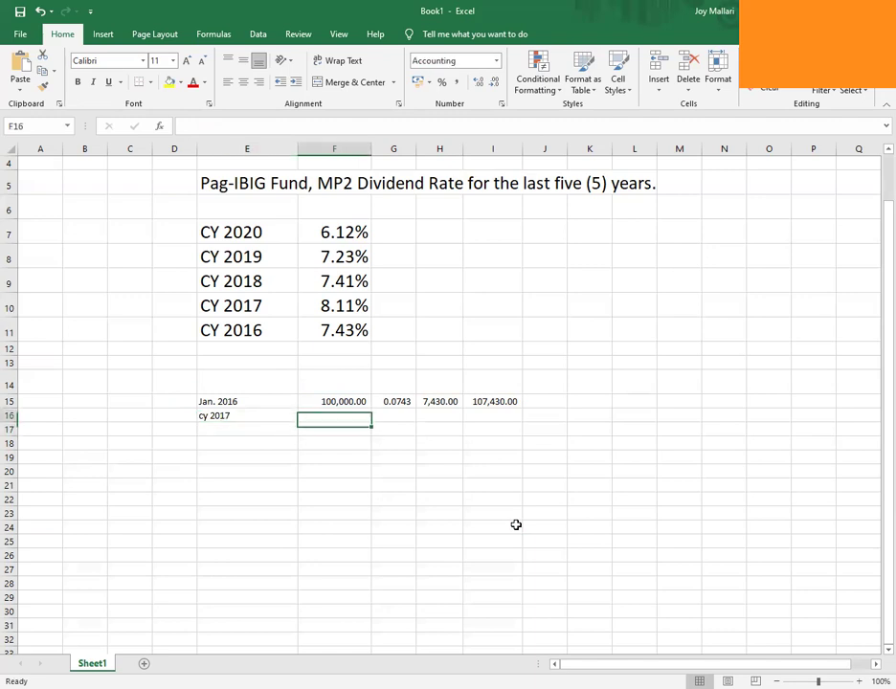
- Carry the 2016 ending balance into F16 as the 2017 starting amount with the formula +I15
text(+)
key(Up)
key(Right)
key(Right)
key(Right)
key(Return)
- Enter the 2017 dividend rate in G16 as the decimal .0811
key(Up)
key(Right)
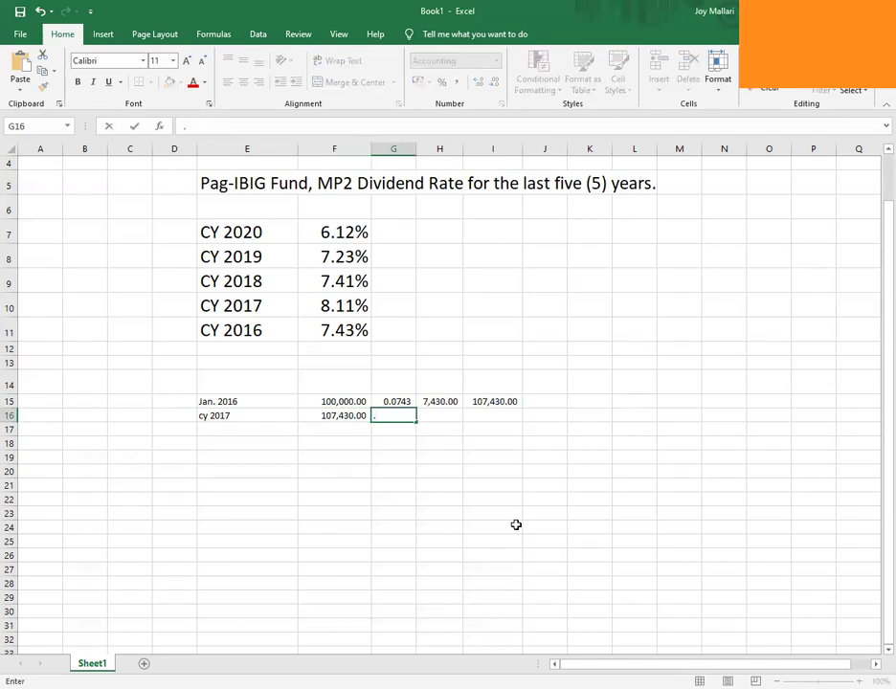
text(.08)
key(Right)
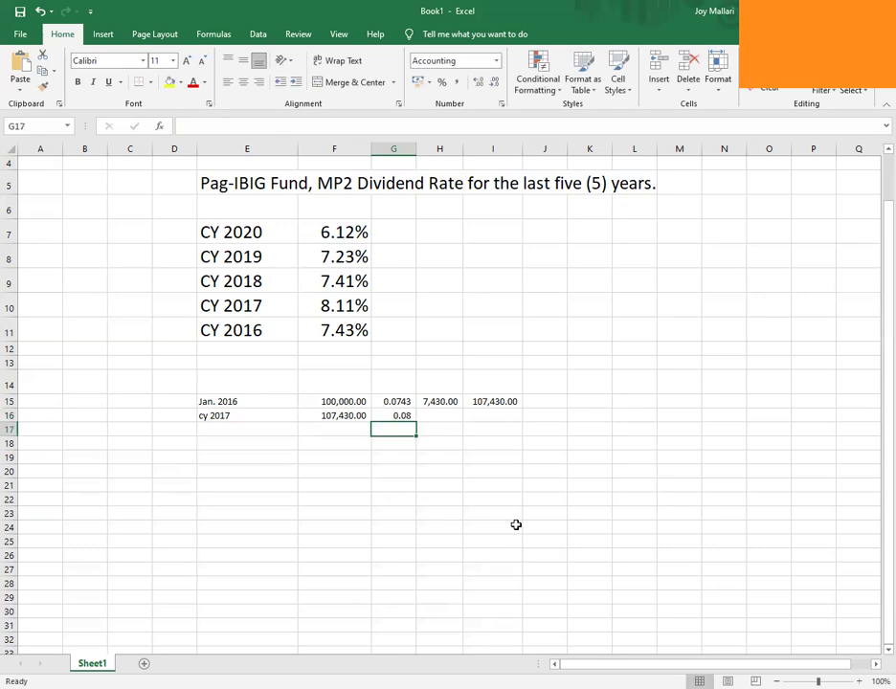
- Show G16 and the empty rate cells below it with four decimal places
key(Left)
key(shift+Down)
key(shift+Down)
key(shift+Down)
key(shift+Down)
key(shift+Down)
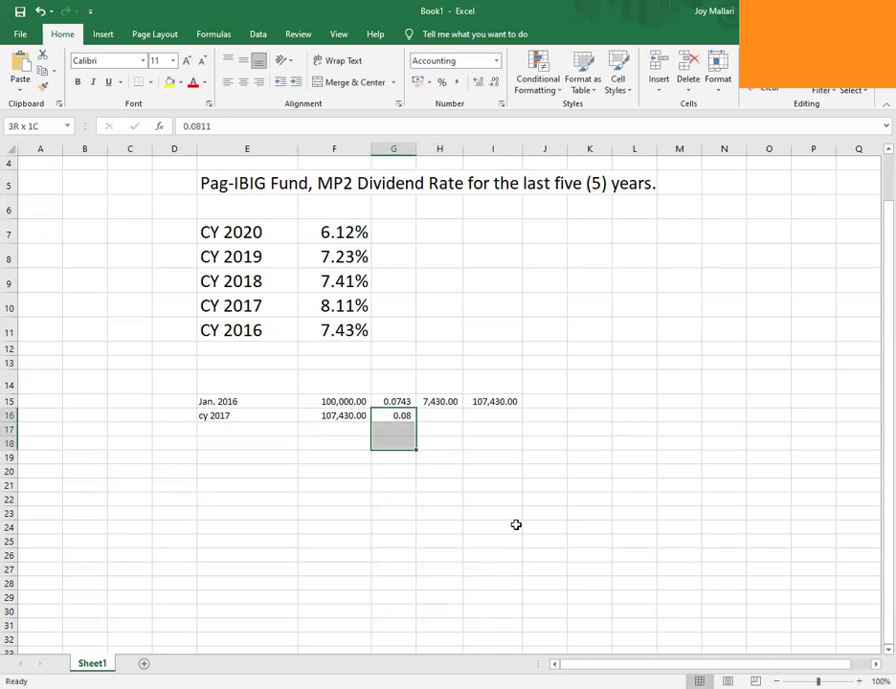
click(478, 82)
click(479, 82)
- Calculate the 2017 dividend in H16 with the formula +F16*G16
click(424, 569)
key(Up)
key(Up)
key(Up)
key(Up)
key(Up)
key(Up)
key(Up)
key(Up)
key(Up)
key(Up)
key(Up)
key(Up)
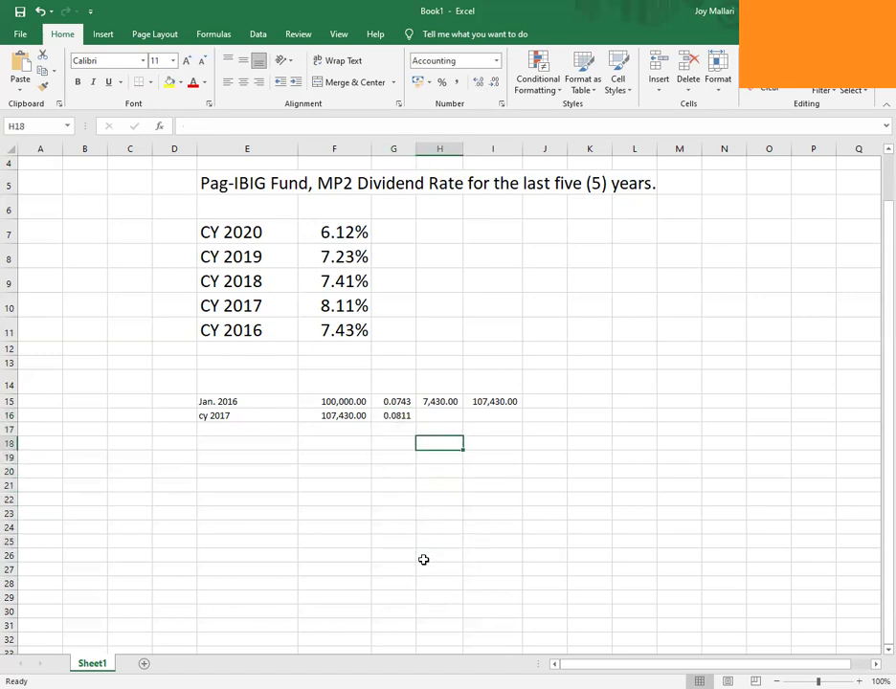
key(Down)
text(+)
key(Left)
key(Left)
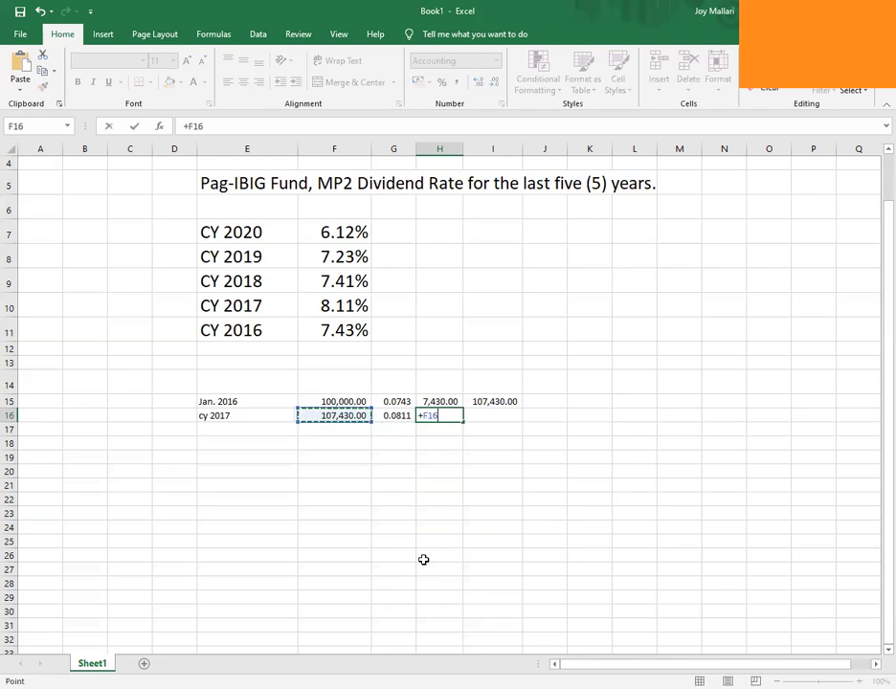
text(*)
key(Left)
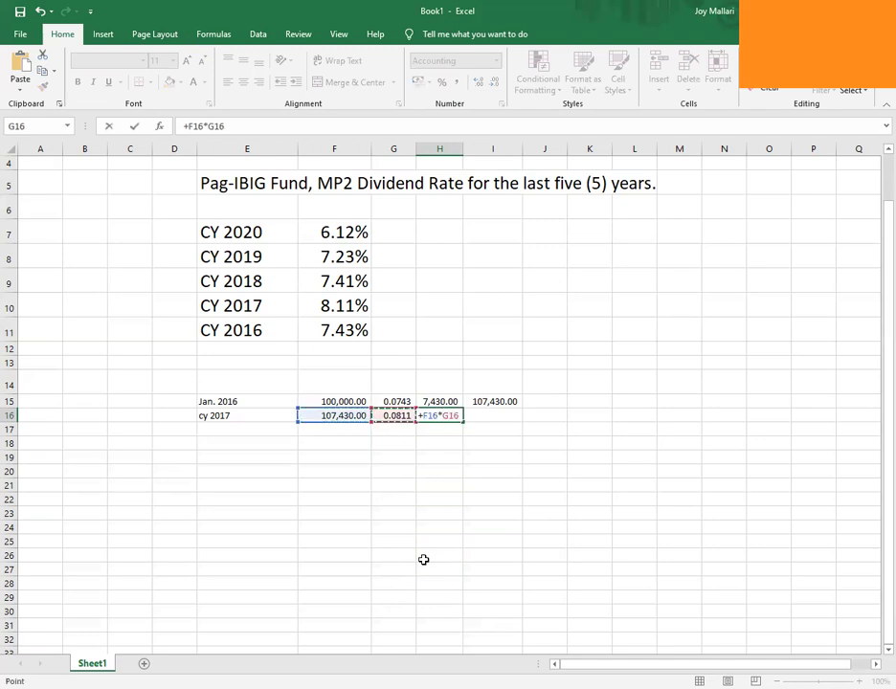
key(Return)
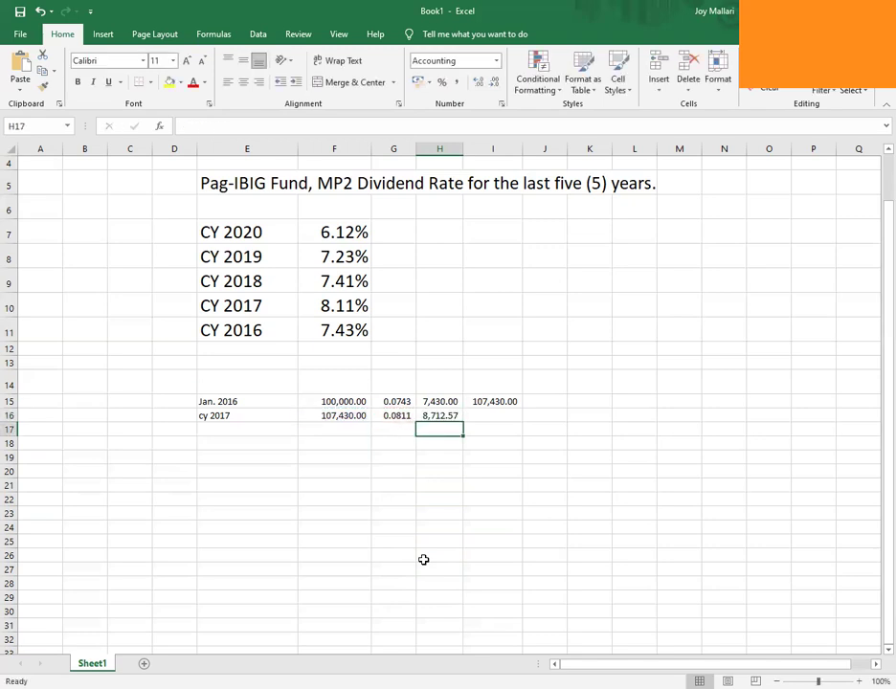
- Calculate the 2017 ending balance in I16 with the formula +F16+H16
key(Up)
key(Up)
key(Right)
key(Down)
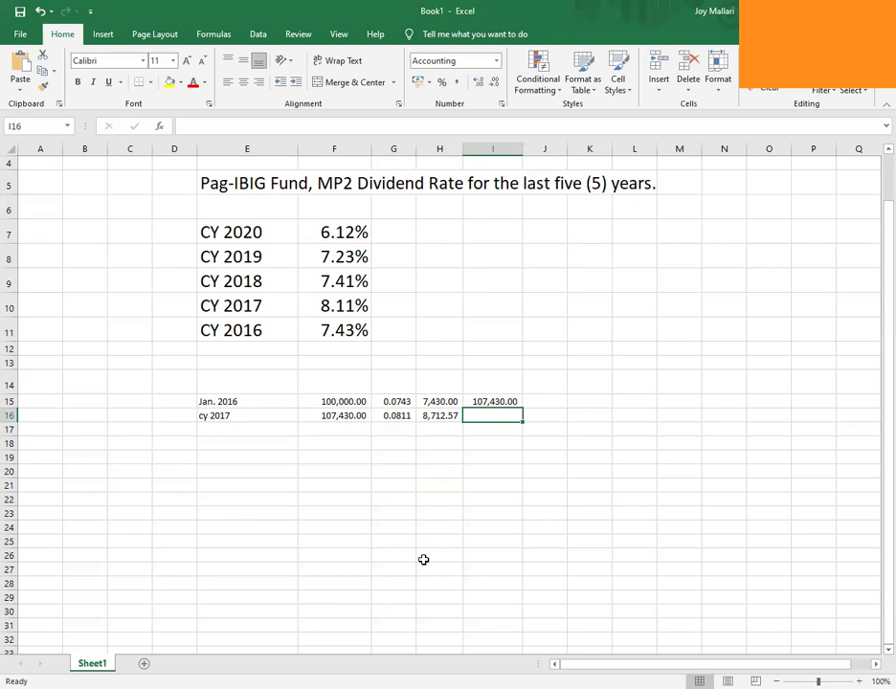
key(Left)
key(Right)
text(+)
key(Left)
key(Left)
key(Left)
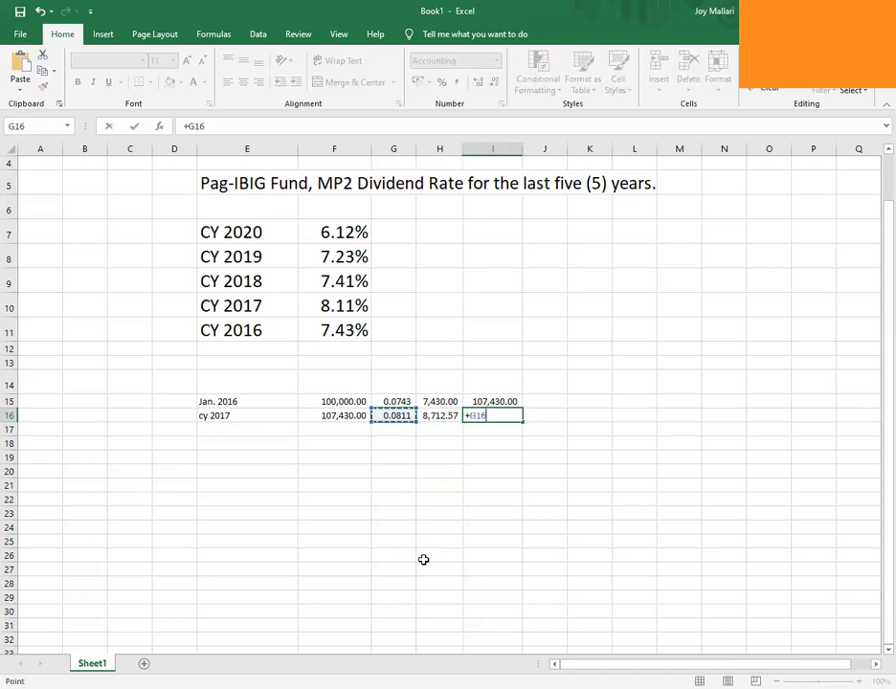
text(+)
key(Left)
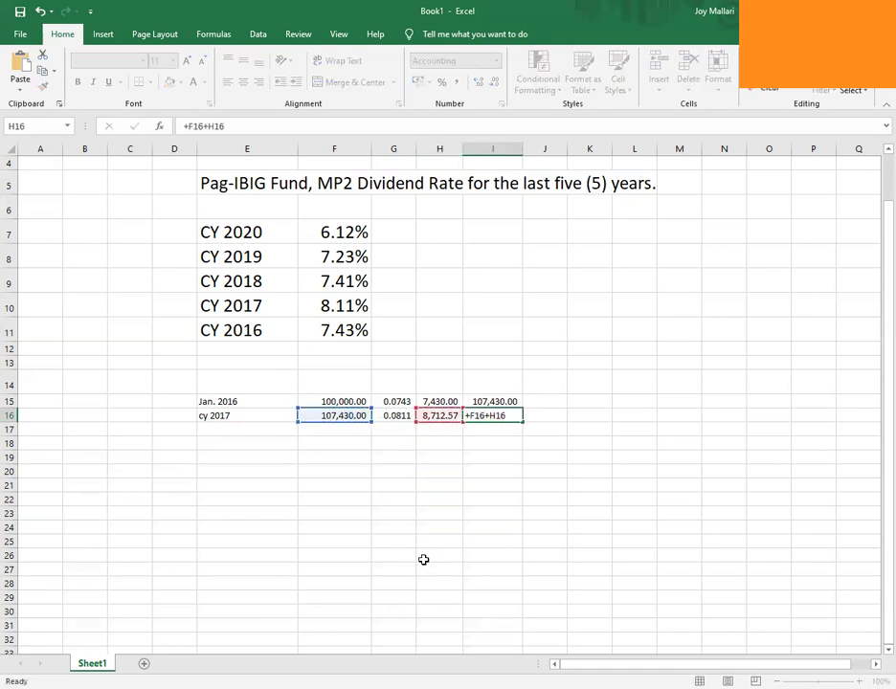
key(Return)
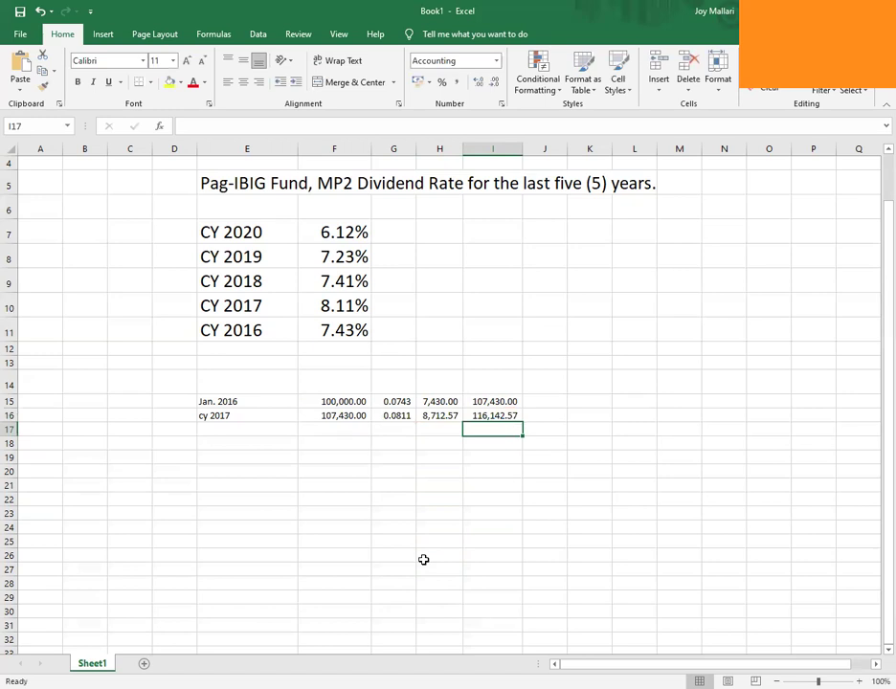
- Enter the year label "CY 2018" in E17 under the 2017 row
key(Up)
key(Down)
key(Left)
key(Left)
key(Left)
key(Left)
key(Left)
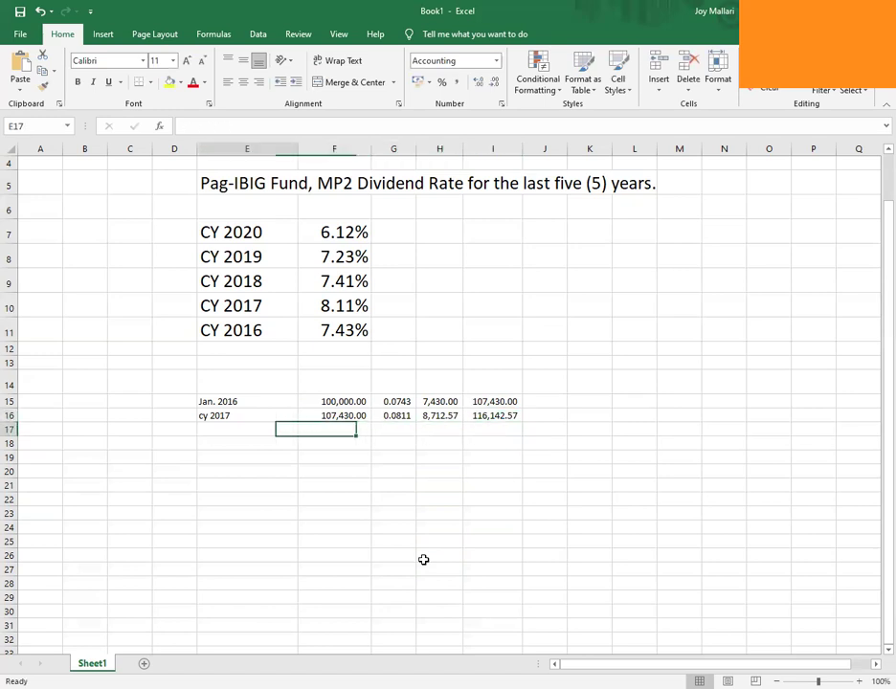
key(Right)
text(CY 2018)
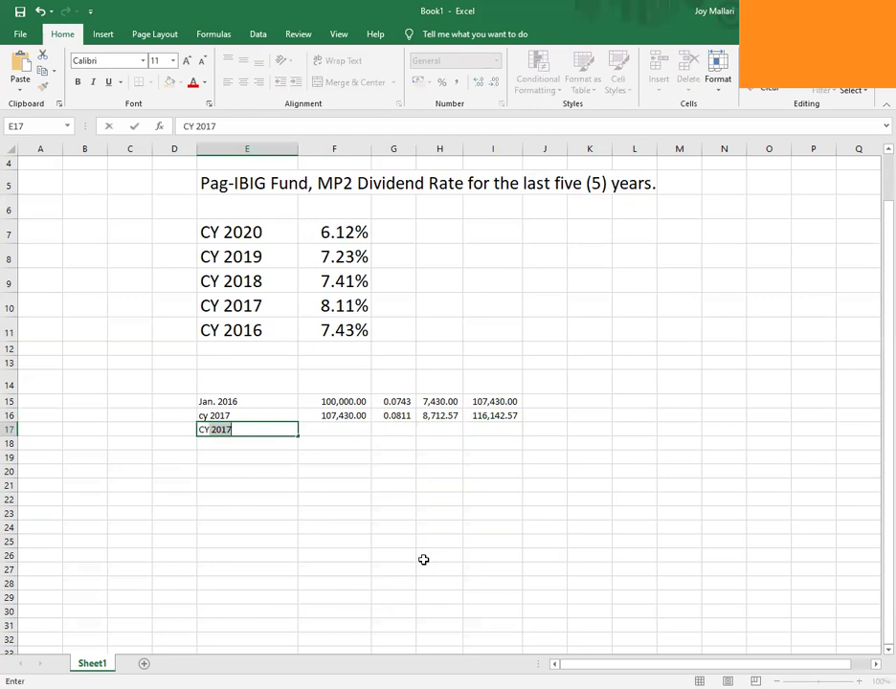
key(Return)
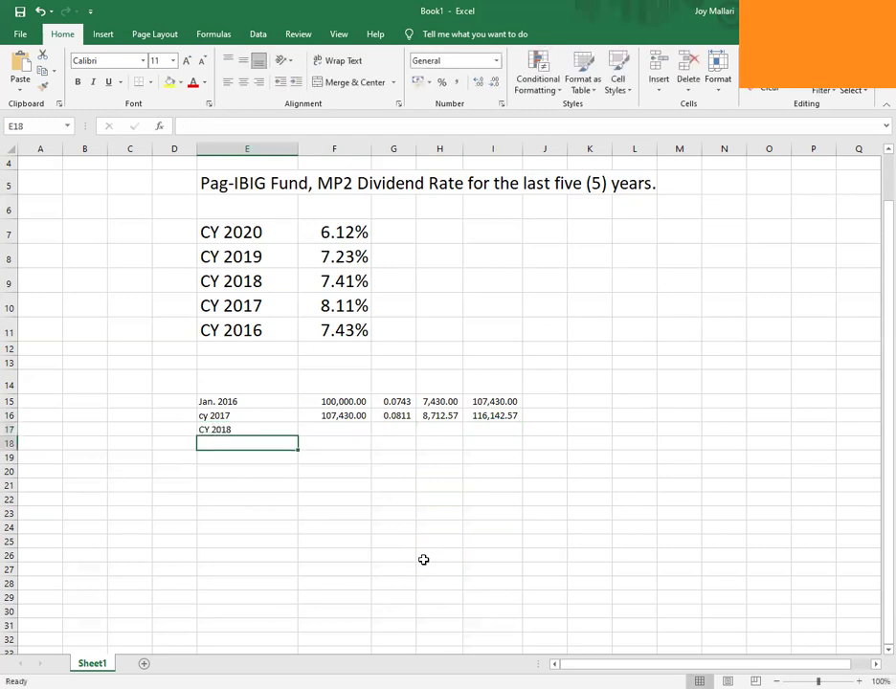
- Carry the 2017 ending balance into F17 as the 2018 starting amount with the formula +I16
key(Up)
key(Right)
text(+)
key(Up)
key(Right)
key(Right)
key(Right)
key(Return)
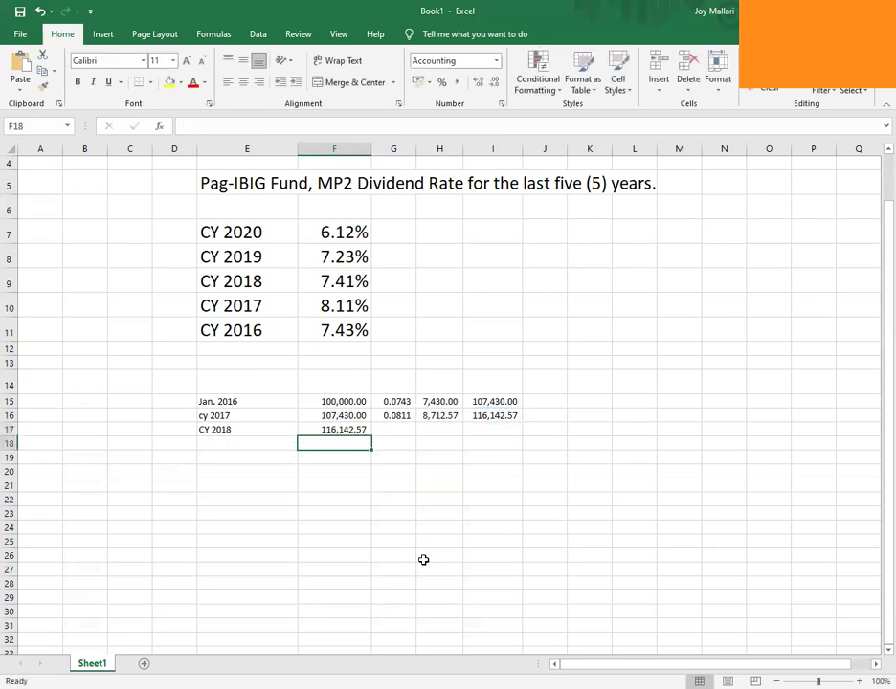
- Enter the 2018 dividend rate in G17 as the decimal .0741
key(Up)
key(Right)
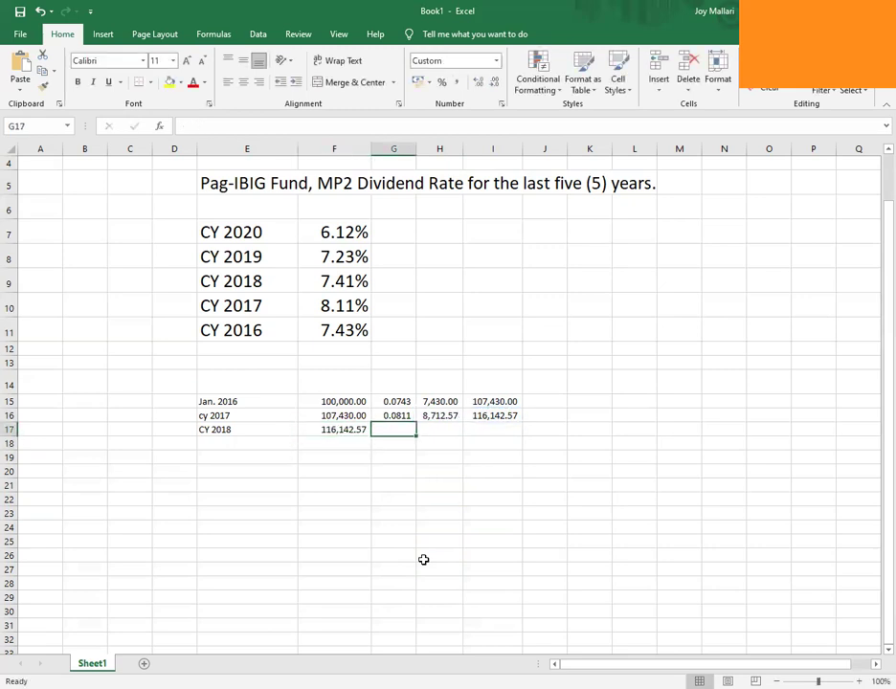
text(.0741)
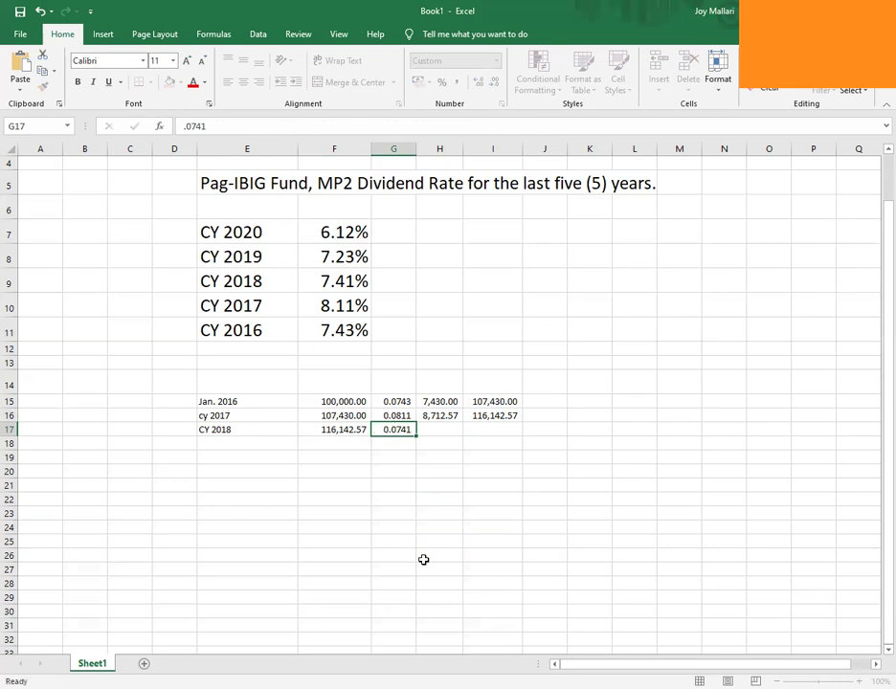
key(Return)
- Calculate the 2018 dividend in H17 with the formula +G17*F17
key(Up)
key(Right)
text(+)
key(Left)
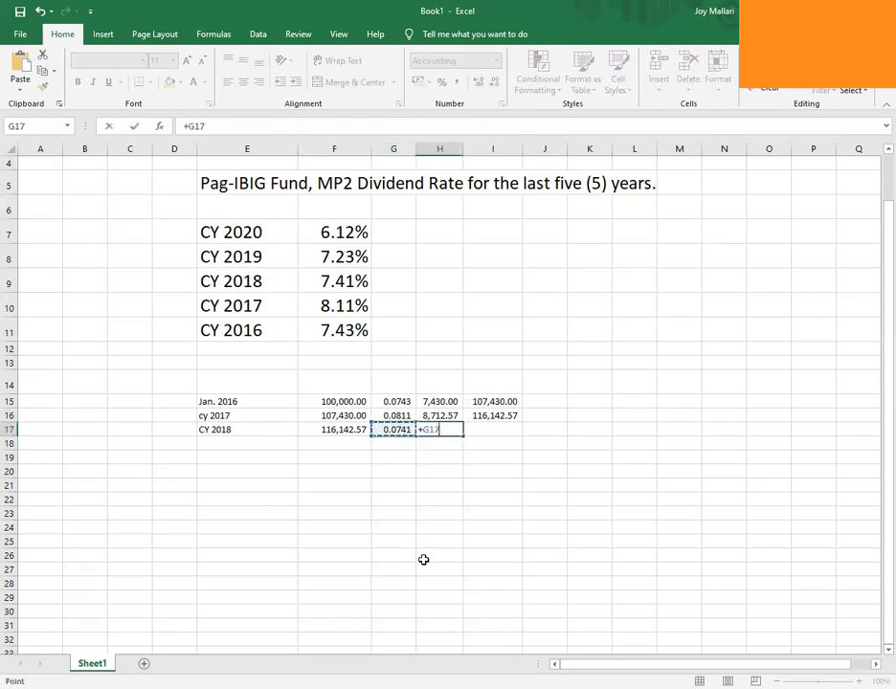
text(*)
key(Left)
key(Left)
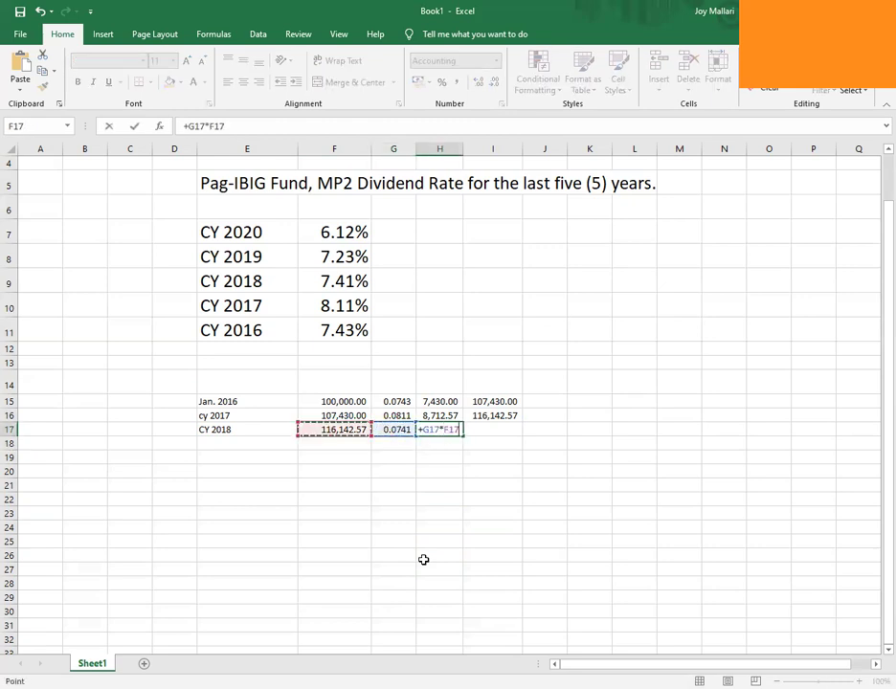
key(Return)
key(Up)
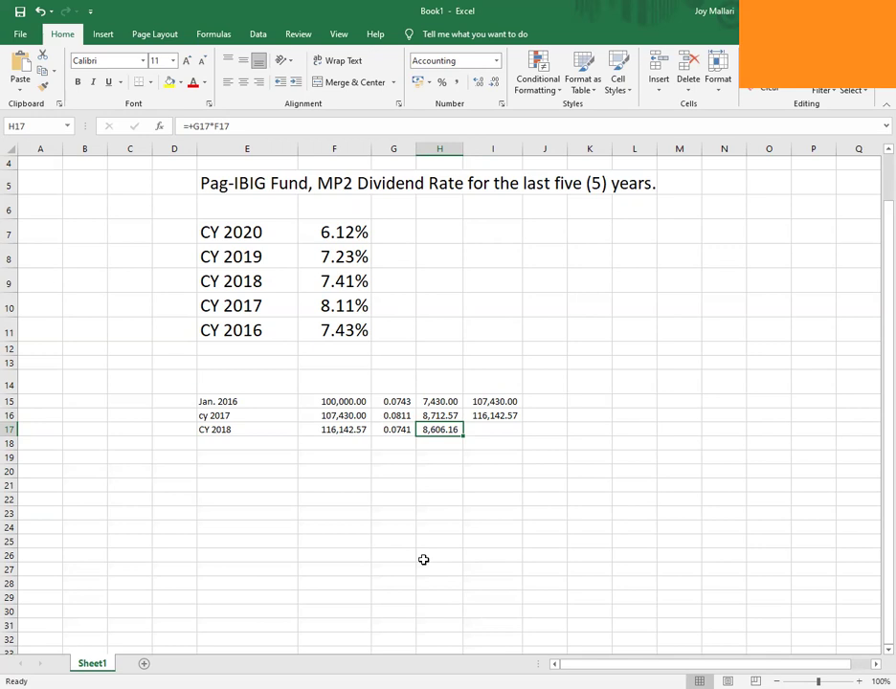
- Calculate the 2018 ending balance in I17 with the formula +F17+H17
key(Up)
key(Up)
key(Down)
key(Down)
key(Right)
text(+)
key(Left)
key(Left)
key(Left)
text(+)
key(Left)
key(Return)
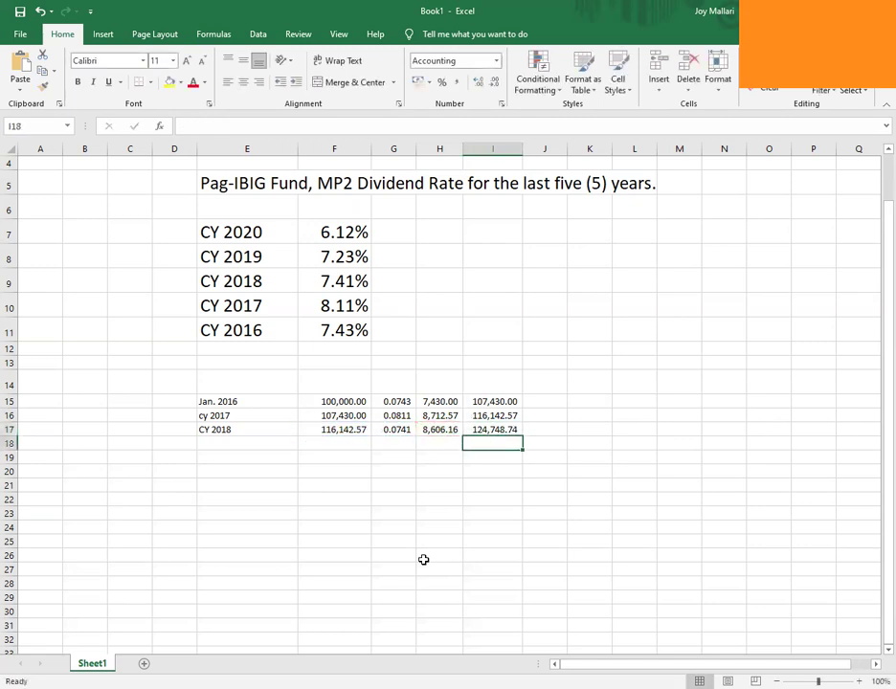
- Enter the year label "CY 2019" in E18 under the 2018 row
key(Up)
key(Down)
key(Left)
key(Left)
key(Left)
key(Left)
key(Left)
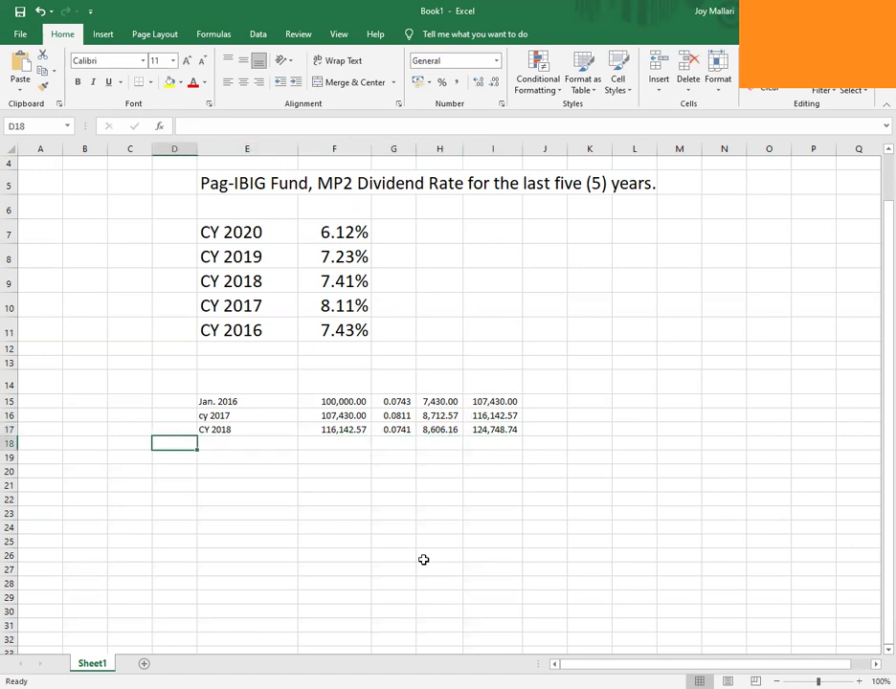
key(Right)
text(CY 2019)
key(Return)
- Carry the 2018 ending balance into F18 as the 2019 starting amount with the formula +I17
key(Up)
key(Right)
text(+)
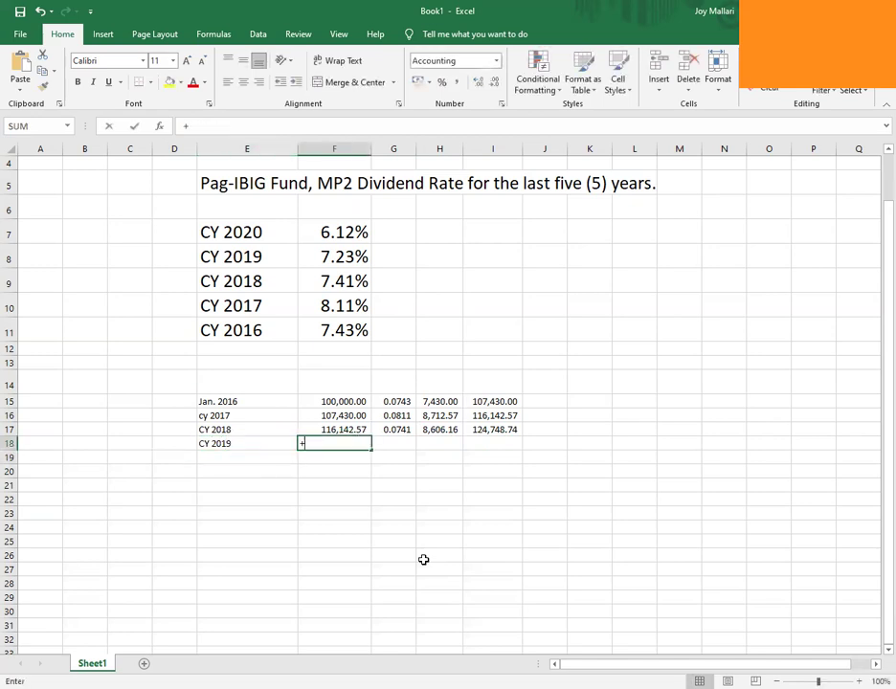
key(Up)
key(Right)
key(Right)
key(Right)
key(Return)
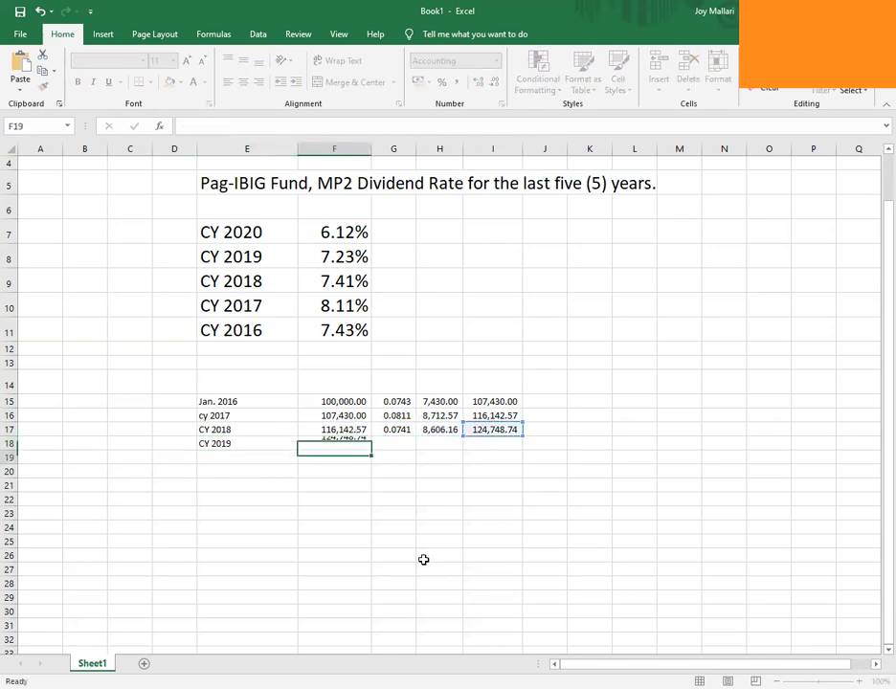
- Enter the 2019 dividend rate in G18 as the decimal .0723
key(Right)
key(Up)
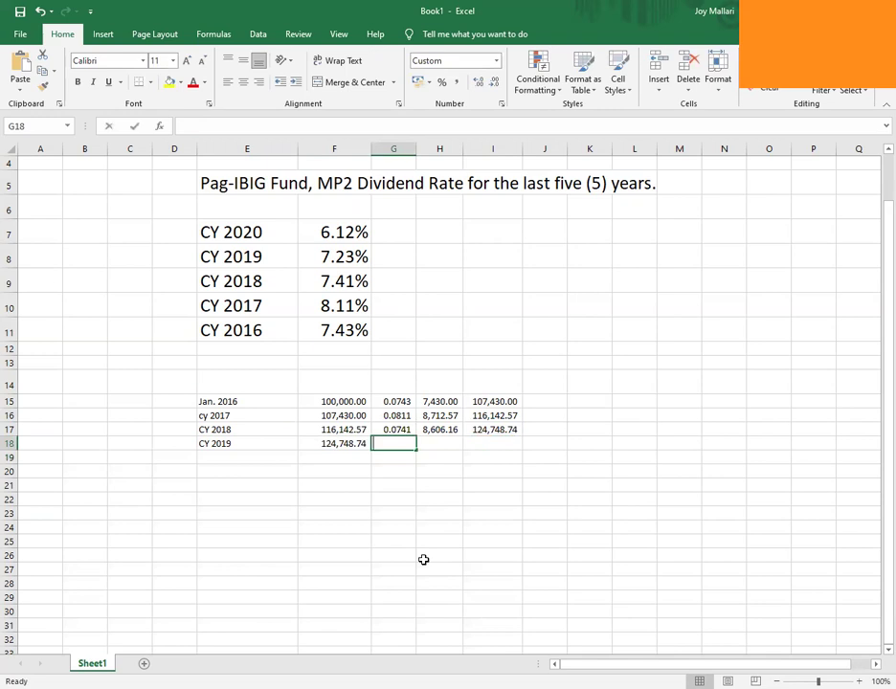
text(.0723)
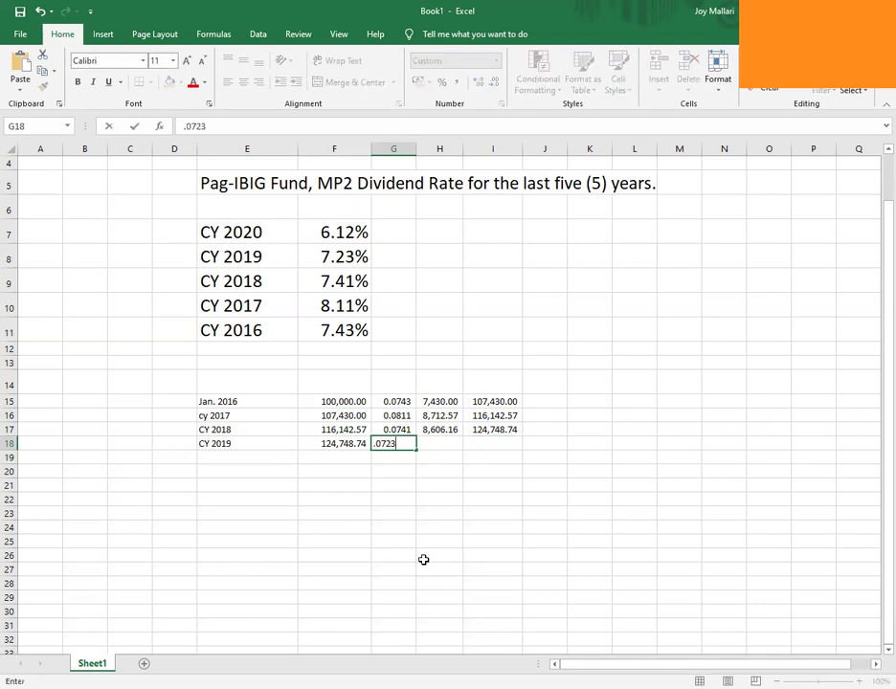
key(Return)
- Calculate the 2019 dividend in H18 with the formula +F18*G18
key(Up)
key(Right)
text(+)
key(Left)
key(Left)
text(*)
key(Left)
key(Return)
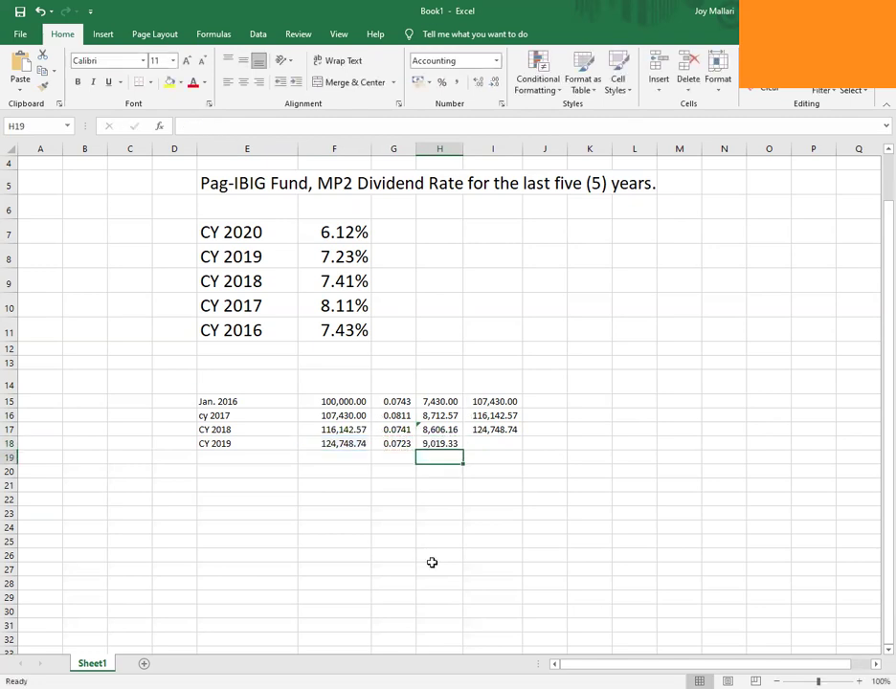
- Calculate the 2019 ending balance in I18 with the formula +H18+F18
key(Up)
key(Right)
text(+)
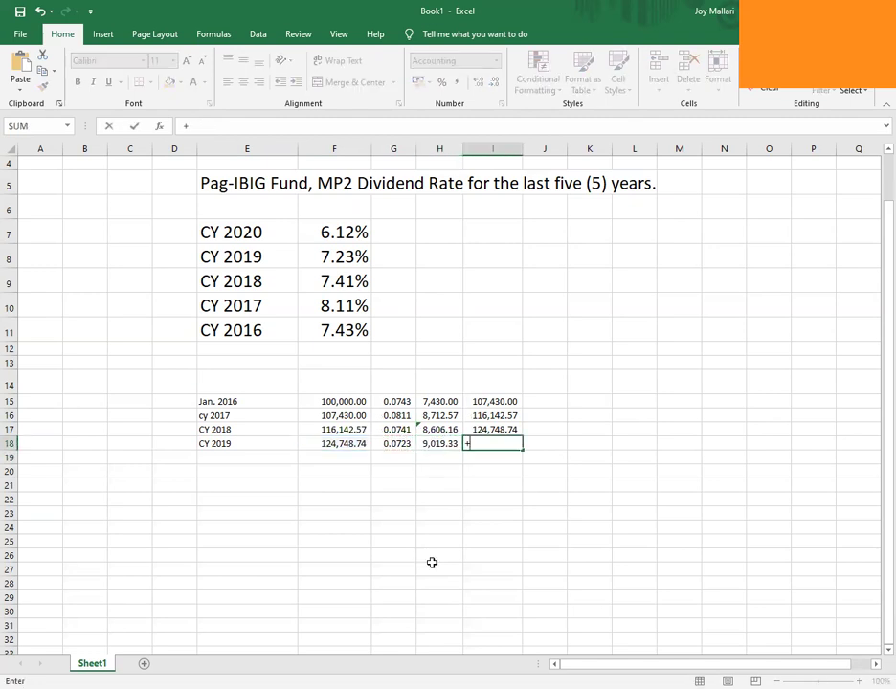
key(Left)
text(+)
key(Left)
key(Left)
key(Left)
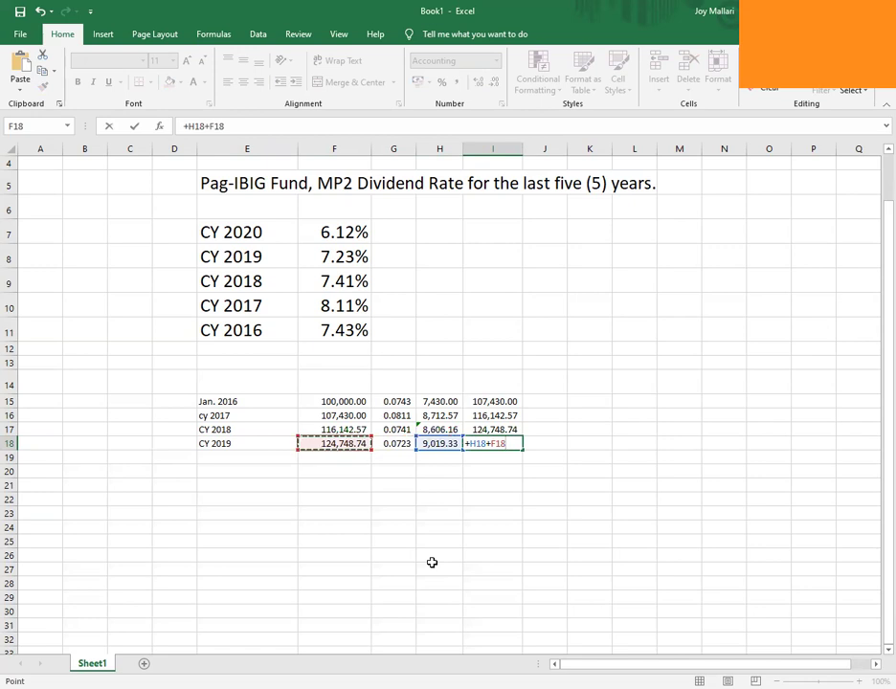
key(Return)
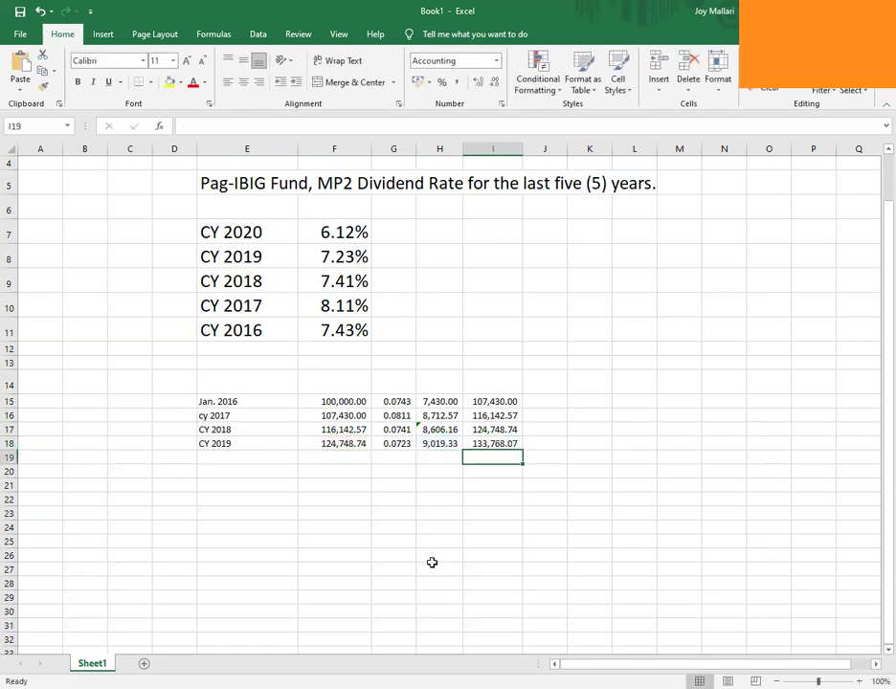
- Enter the year label "CY 2020" in E19 under the 2019 row
key(Left)
key(Left)
key(Left)
key(Left)
text(CY 2020)
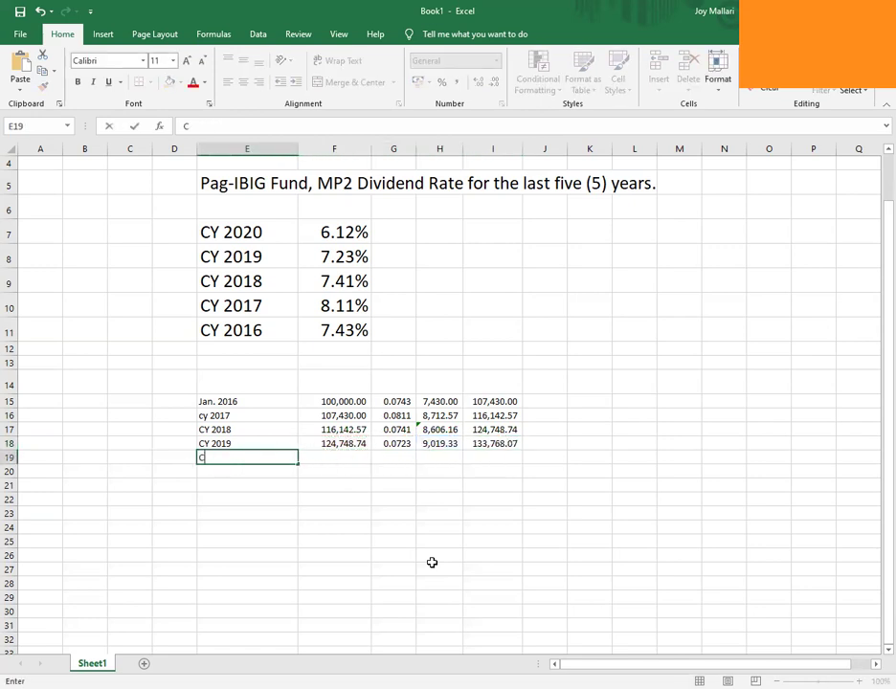
key(Return)
- Carry the 2019 ending balance into F19 as the 2020 starting amount with the formula +I18
key(Up)
key(Right)
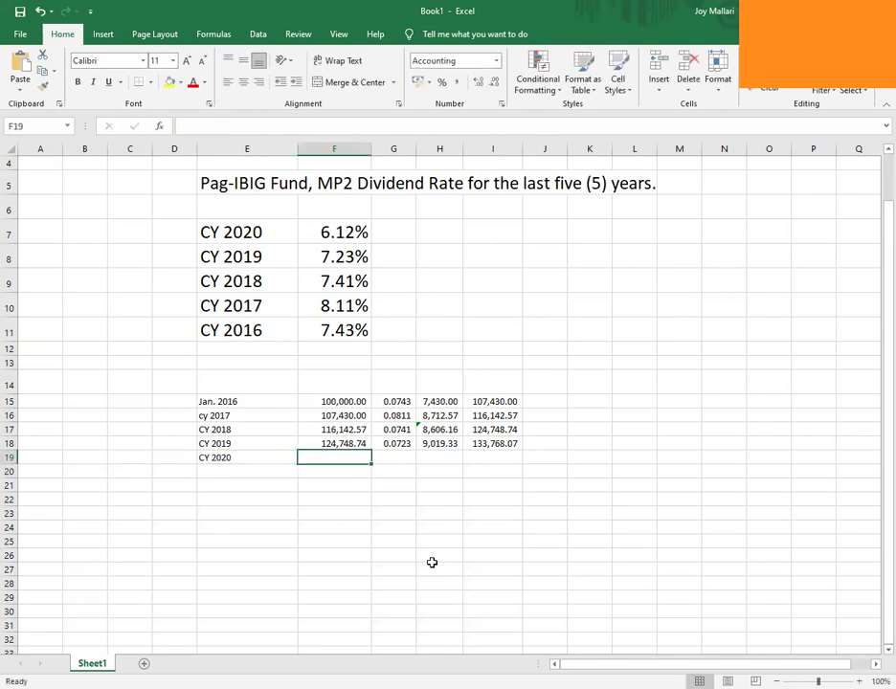
text(+)
key(Up)
key(Right)
key(Right)
key(Right)
key(Return)
- Enter the 2020 dividend rate in G19 as the decimal .0612
key(Up)
key(Right)
text(.0612)
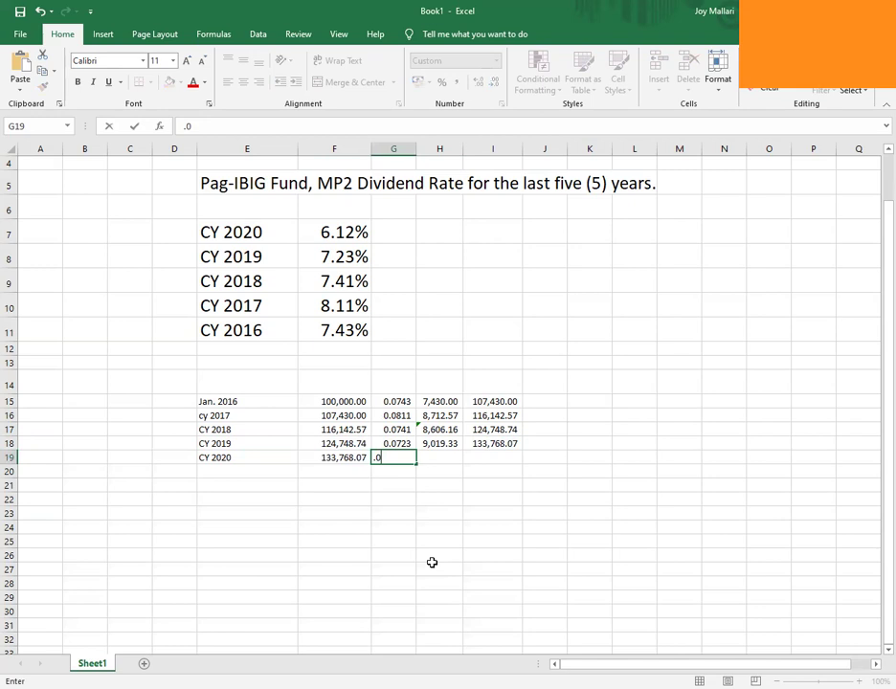
key(Return)
- Calculate the 2020 dividend in H19 with the formula +G19*F19
key(Up)
key(Right)
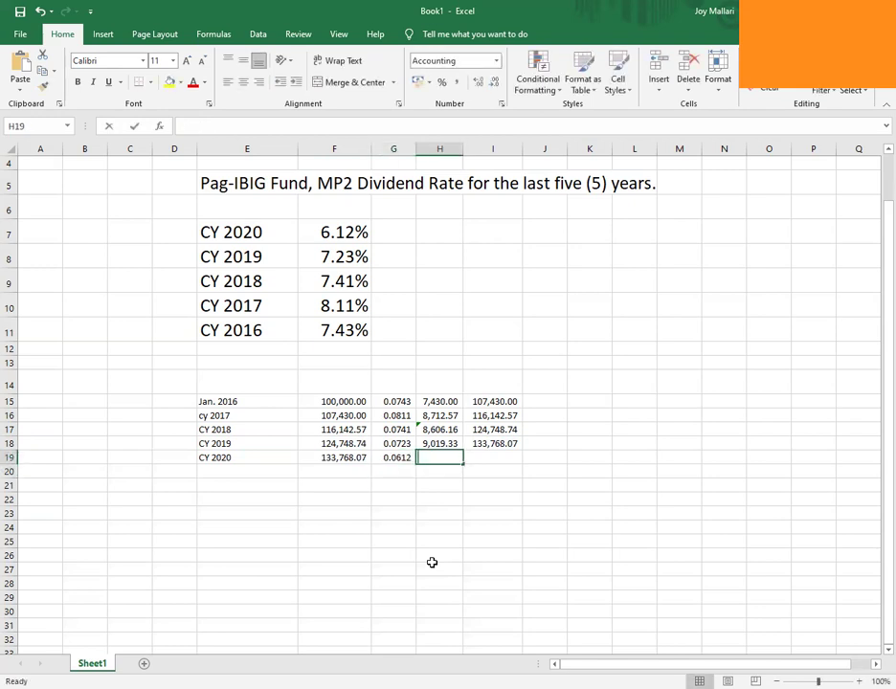
text(+)
key(Left)
key(Left)
key(Right)
text(*/)
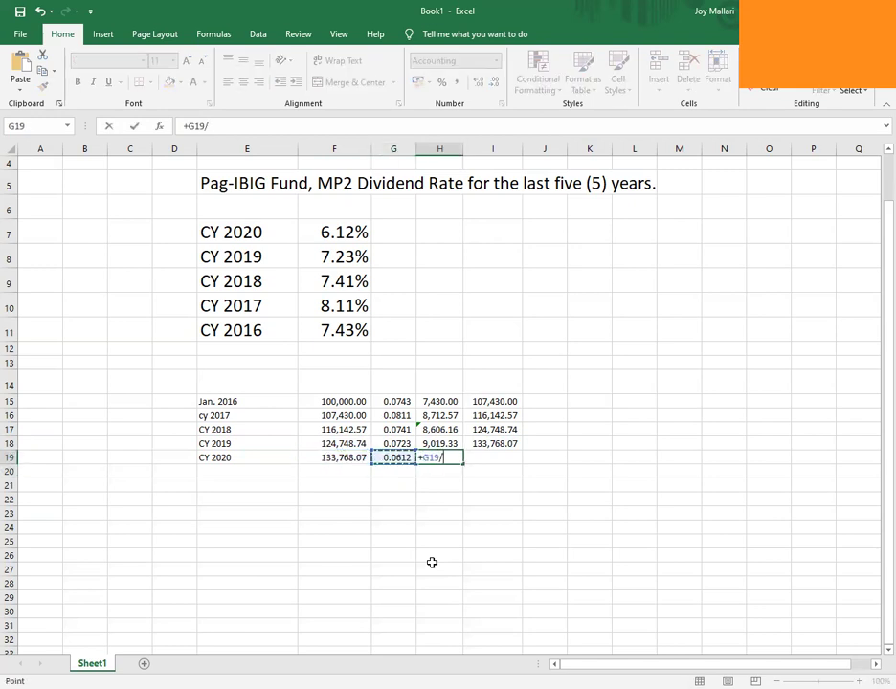
key(BackSpace)
key(Left)
key(Left)
key(Return)
key(Up)
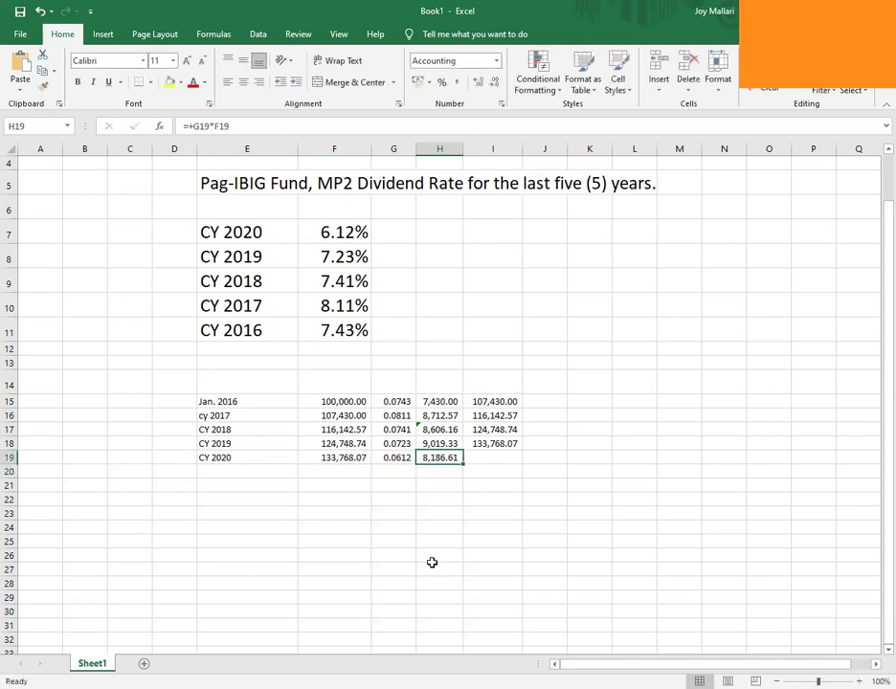
- Calculate the 2020 ending balance in I19 with the formula +H19+F19
key(Right)
text(+)
key(Left)
text(+)
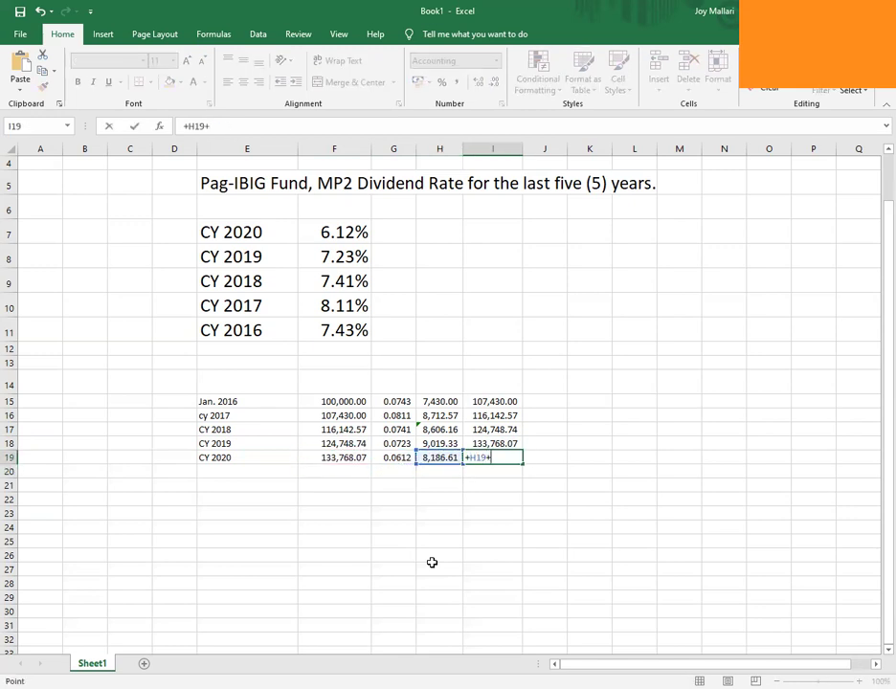
key(Left)
key(Left)
key(Left)
key(Return)
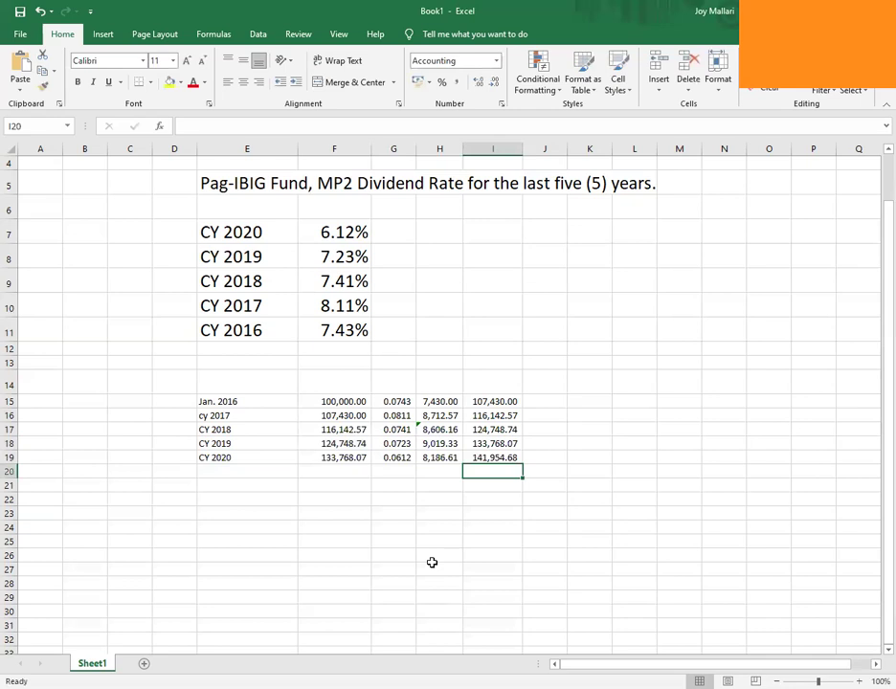
- Review the computation table from the January 2016 deposit through the yearly dividends and ending balances
key(Up)
key(Up)
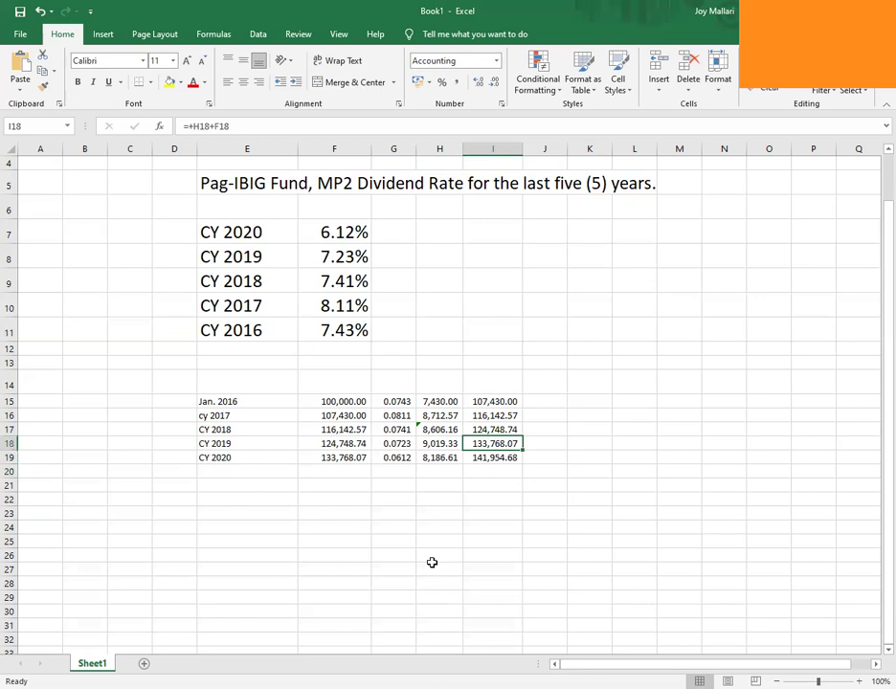
key(Down)
key(Down)
key(Down)
key(Down)
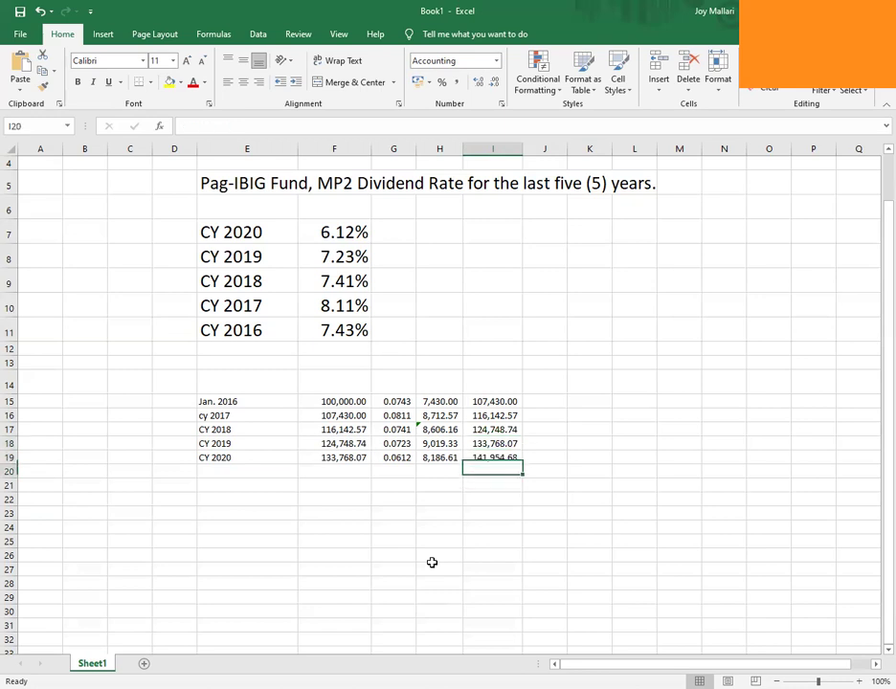
key(Left)
key(Left)
key(Left)
key(Left)
key(Up)
key(Up)
key(Up)
key(Up)
key(Up)
key(Up)
key(Up)
key(Right)
key(Right)
key(Right)
key(Down)
key(Down)
key(Down)
key(Down)
key(Down)
key(Down)
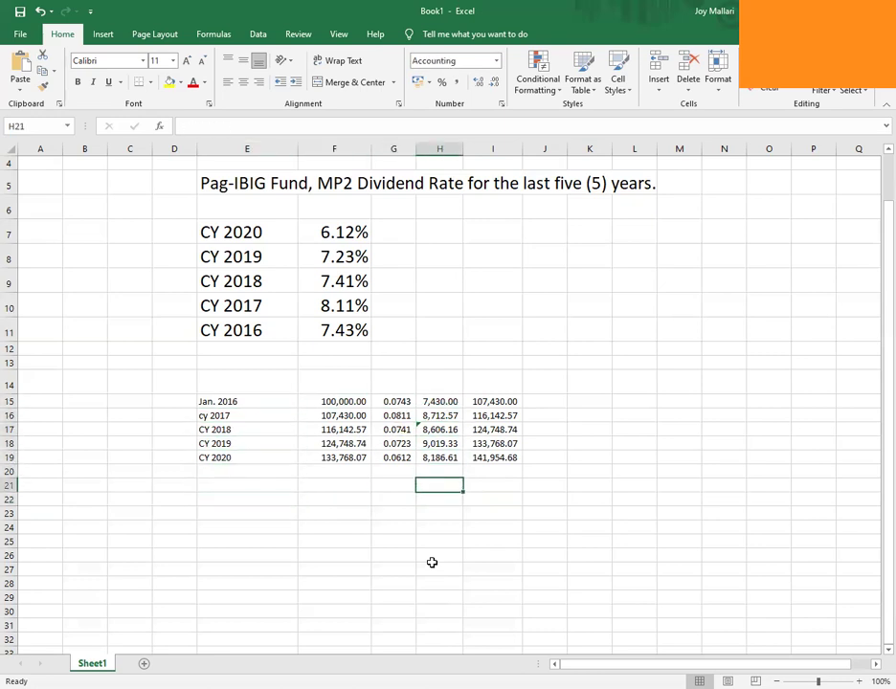
- Enter the label "RULE 72" in E22 below the computation table
key(Left)
key(Left)
key(Left)
key(Down)
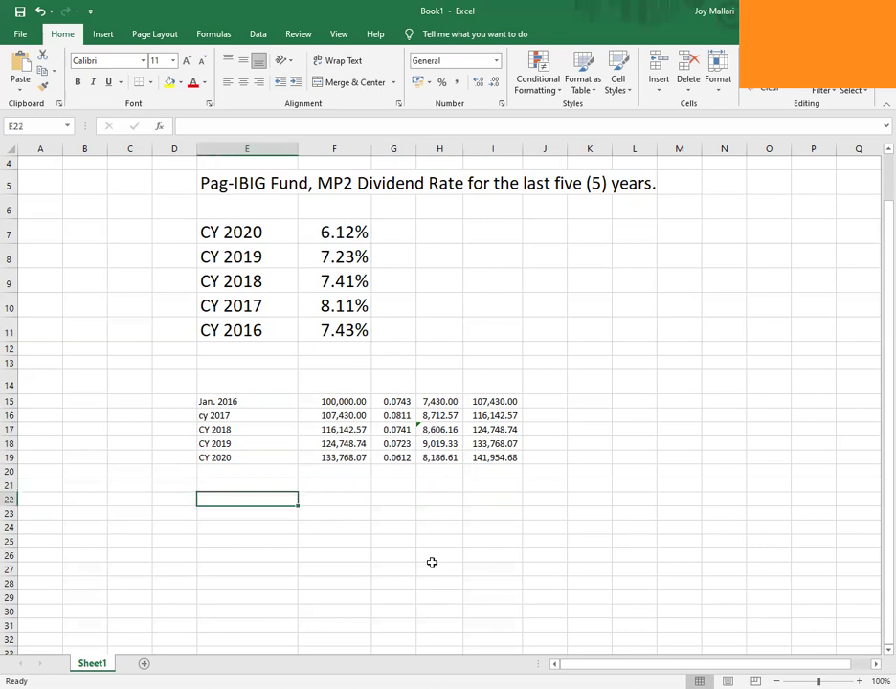
text(RULE 72)
key(Return)
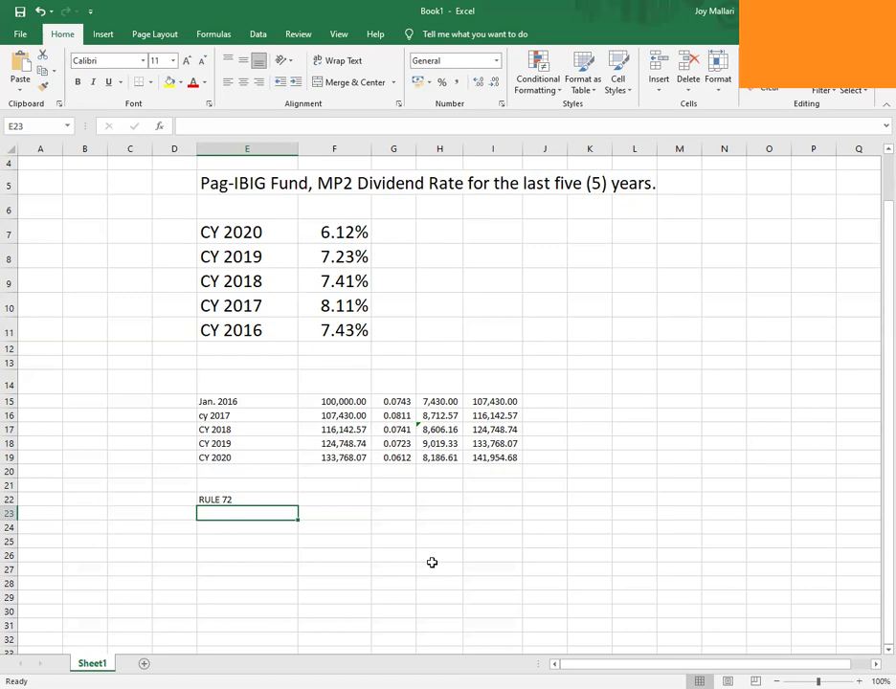
- Go through the yearly decimal dividend rates in G15:G19
key(Up)
key(Up)
key(Up)
key(Up)
key(Up)
key(Up)
key(Up)
key(Up)
key(Up)
key(Up)
key(Right)
key(Right)
key(Down)
key(Down)
key(Down)
key(Down)
key(Down)
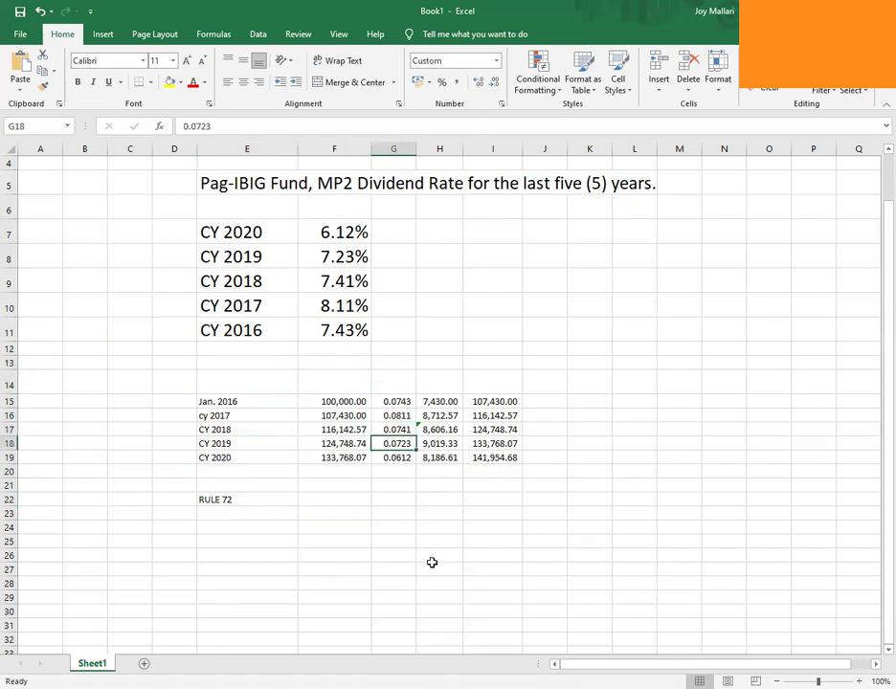
key(Down)
- Total the five dividend rates in G22 with =SUM(G15:G19) and show the result with four decimal places
key(Down)
key(Down)
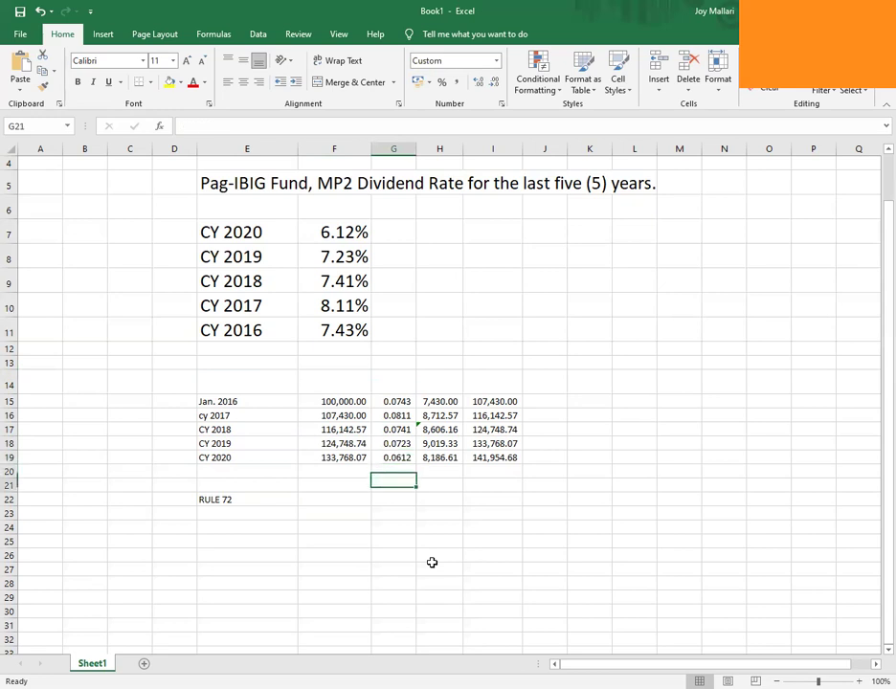
key(Down)
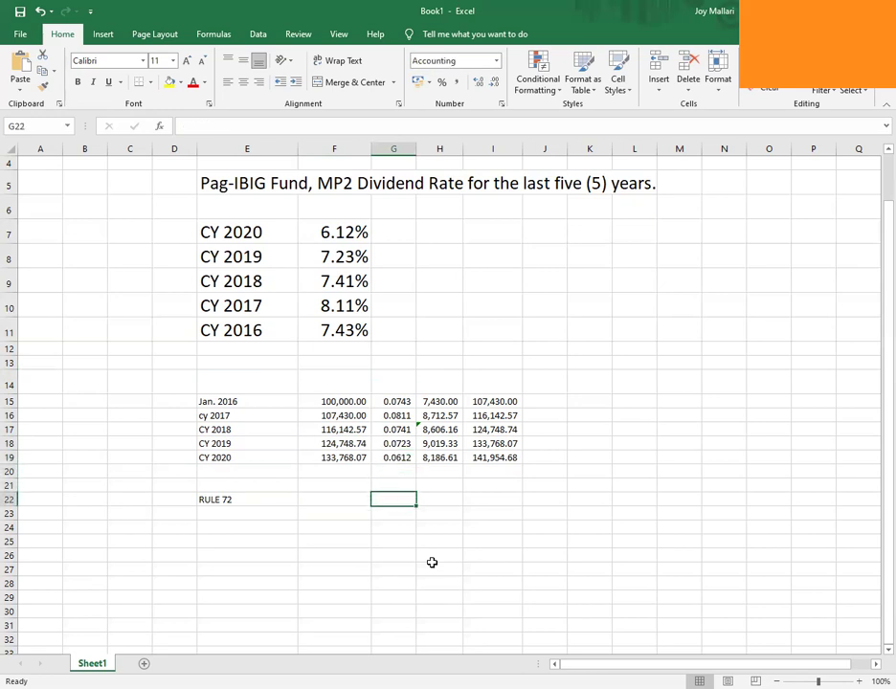
text(=)
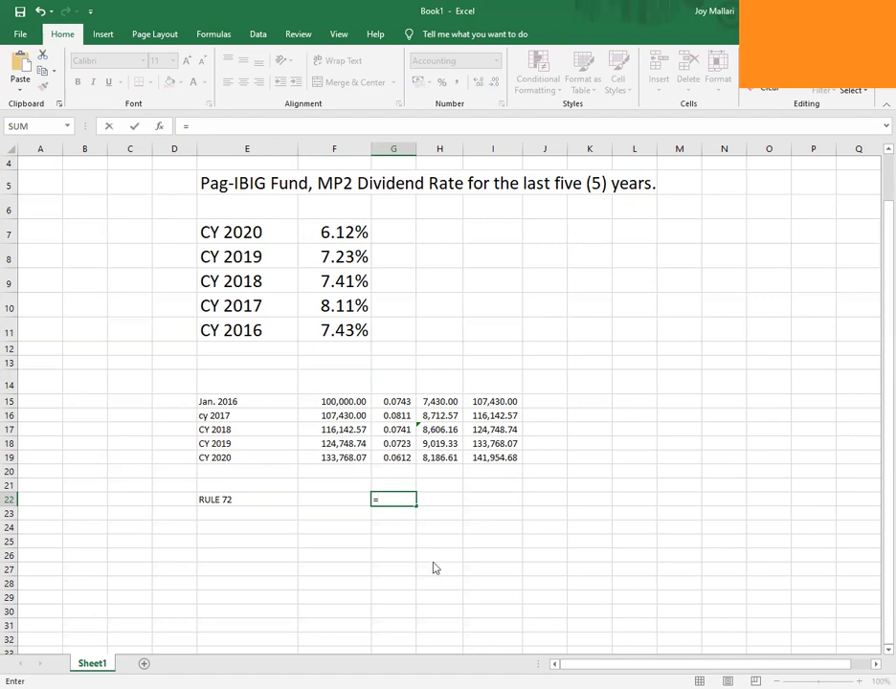
text(SUM()
key(Up)
key(Up)
key(Up)
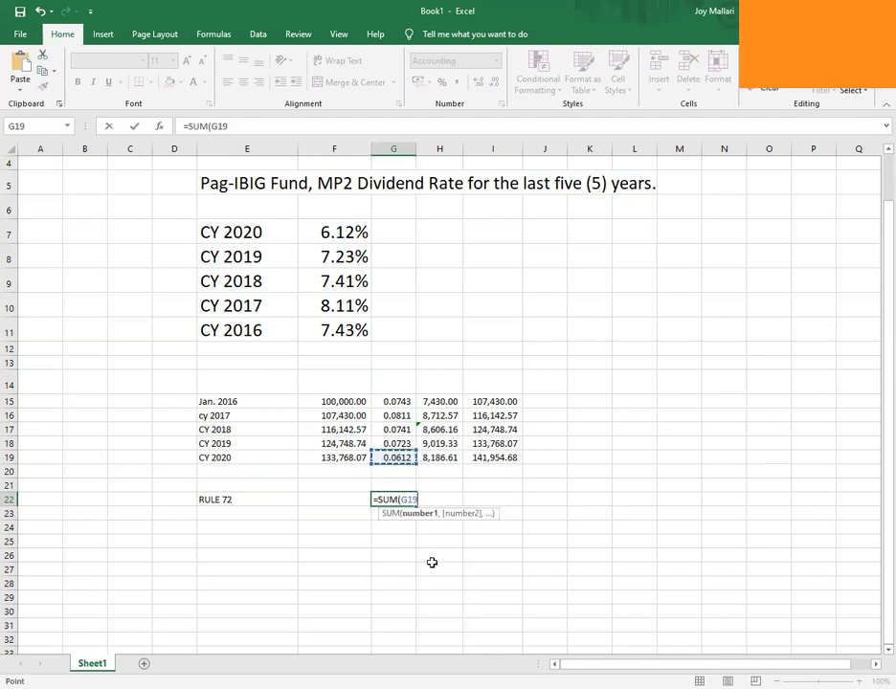
key(shift+Up)
key(shift+Up)
key(shift+Up)
key(shift+Up)
key(Return)
key(Up)
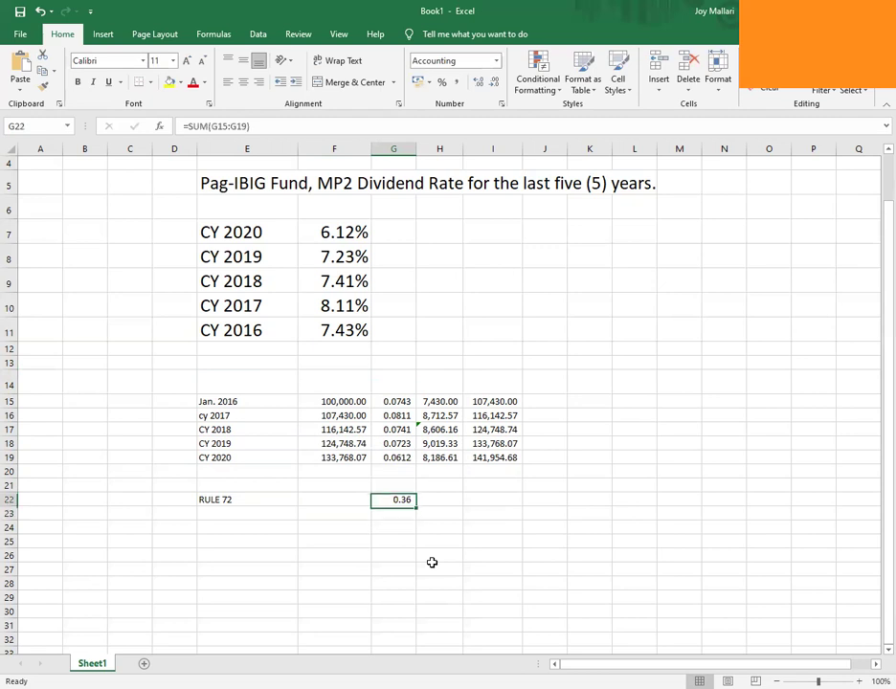
click(476, 84)
click(475, 84)
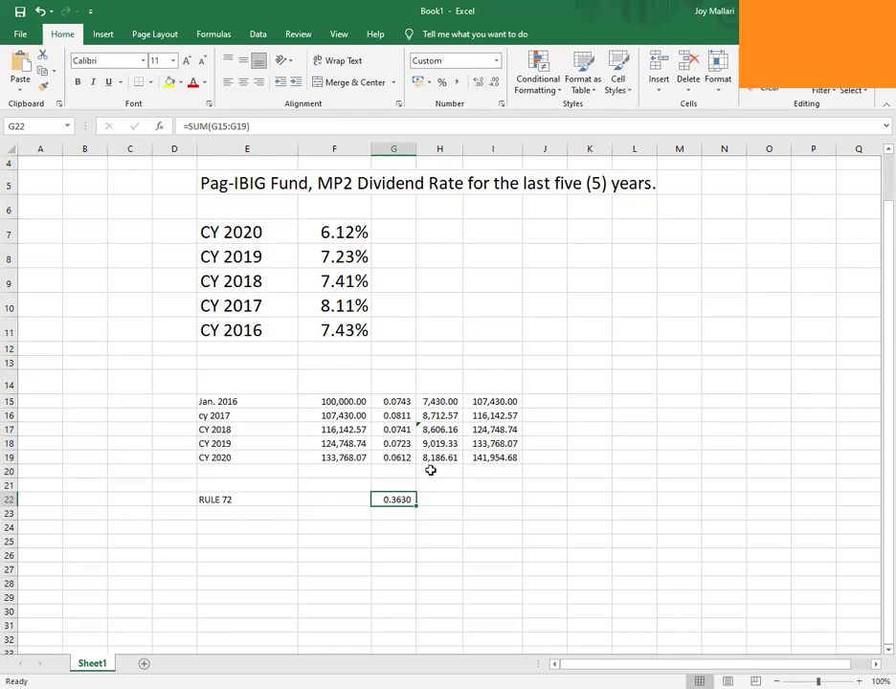
- Calculate the average dividend rate in G23 with the formula +G22/5 and show it with four decimal places
click(398, 512)
text(+)
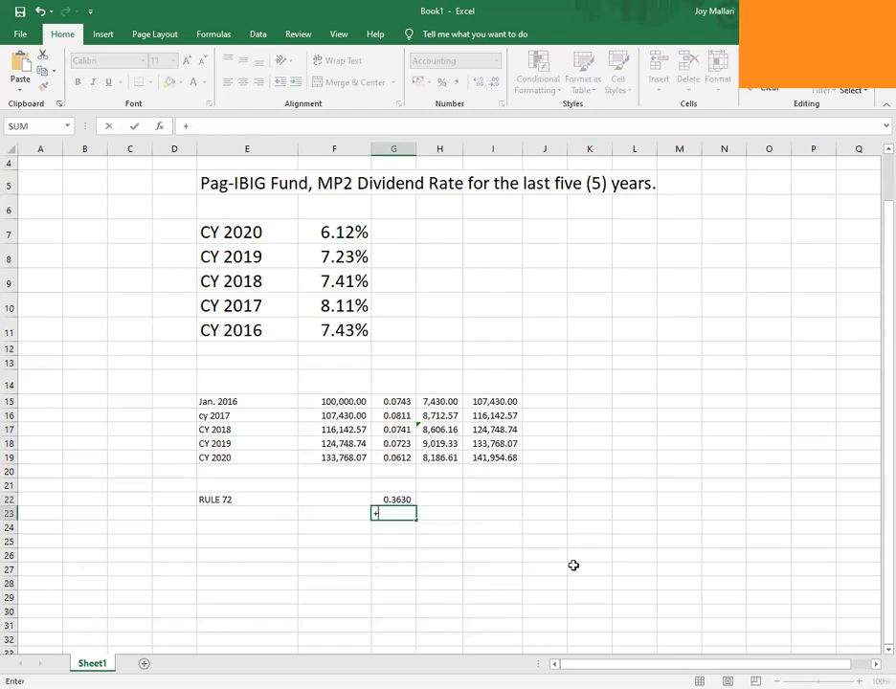
text(G22/5)
key(Return)
key(Up)
click(475, 82)
click(475, 82)
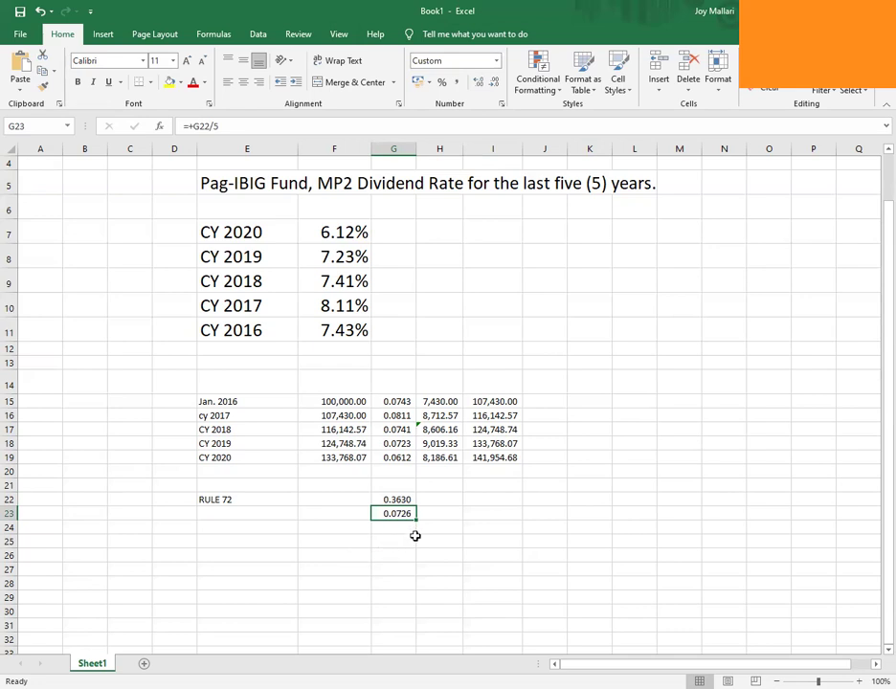
- Review the total and the average of the dividend rates in G22 and G23
key(Up)
key(Down)
key(Down)
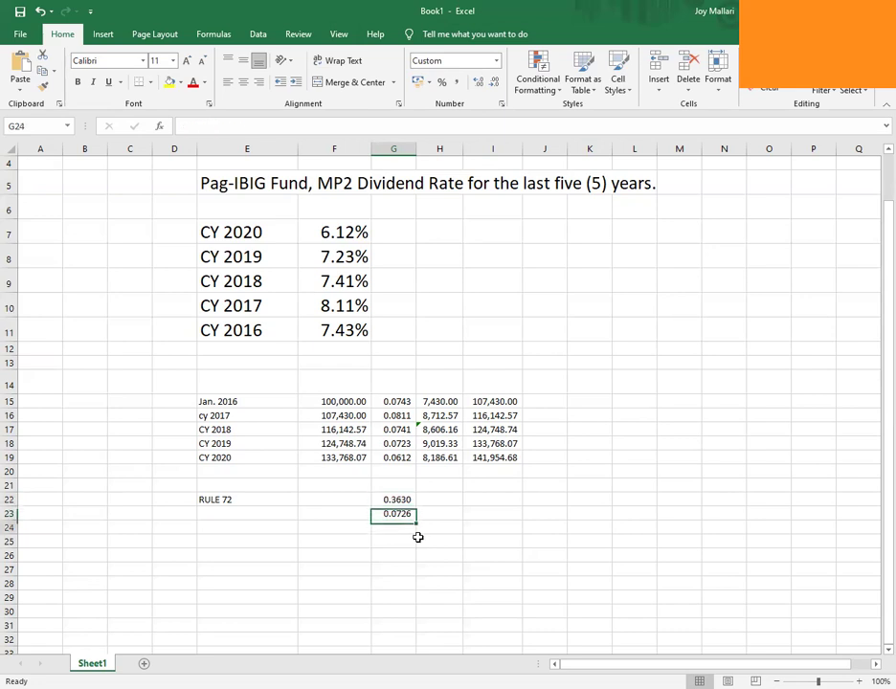
key(Up)
key(Up)
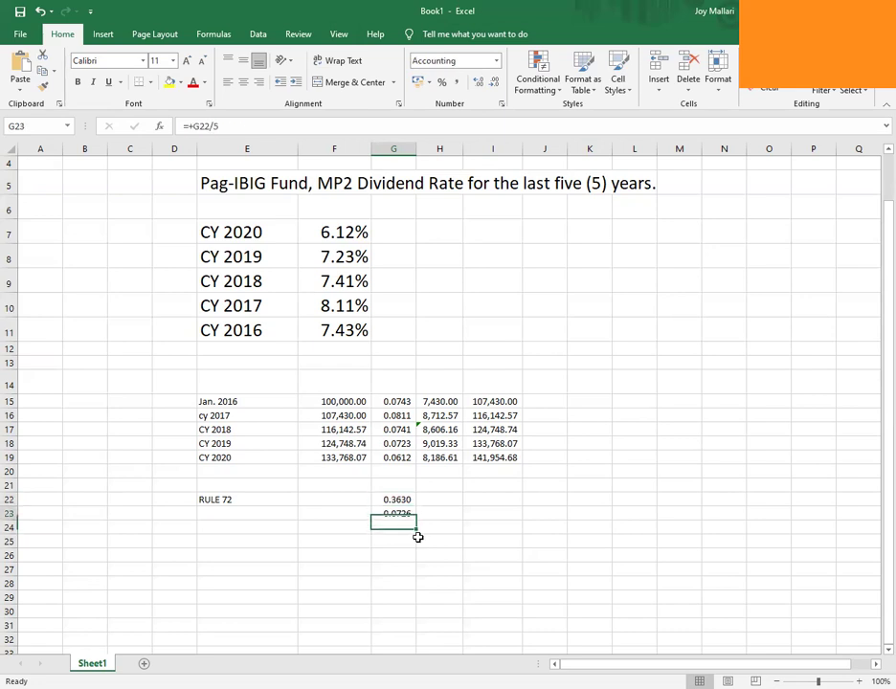
key(Down)
key(Down)
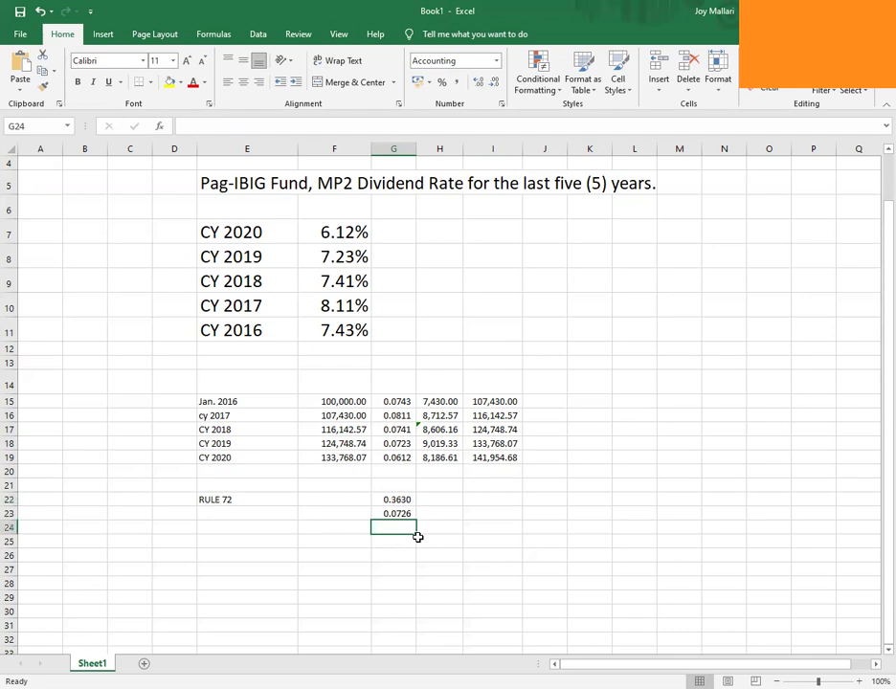
key(Up)
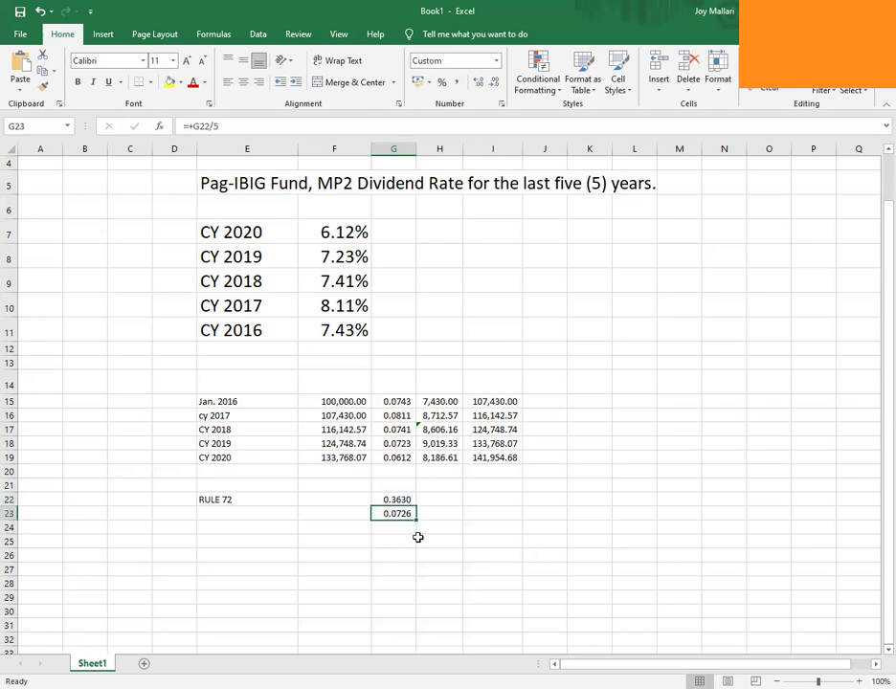
- Try to enter the Rule of 72 calculation +72/7.26 in F25
key(Down)
key(Down)
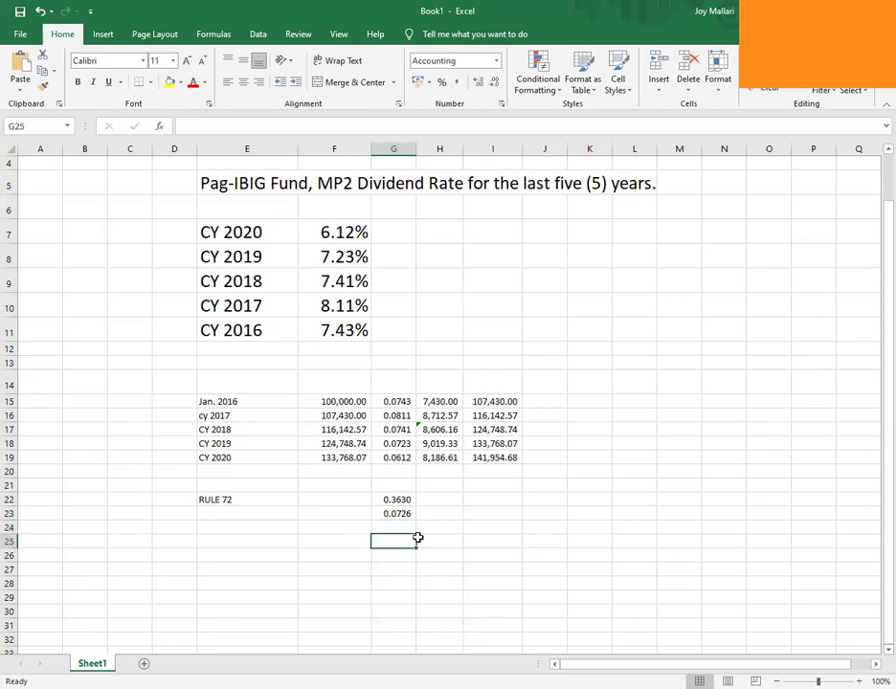
key(Left)
key(Left)
key(Right)
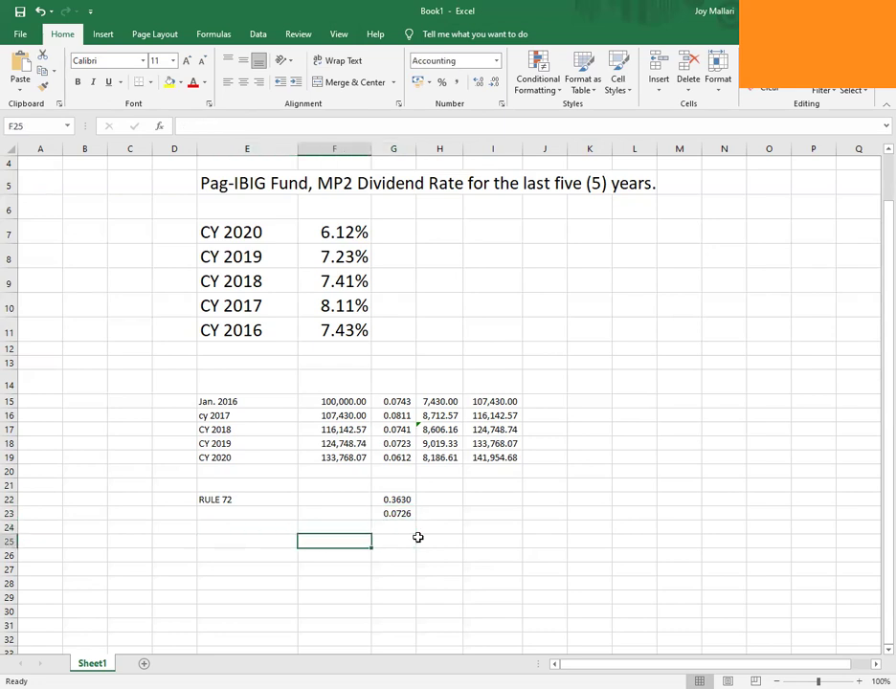
text(+72)
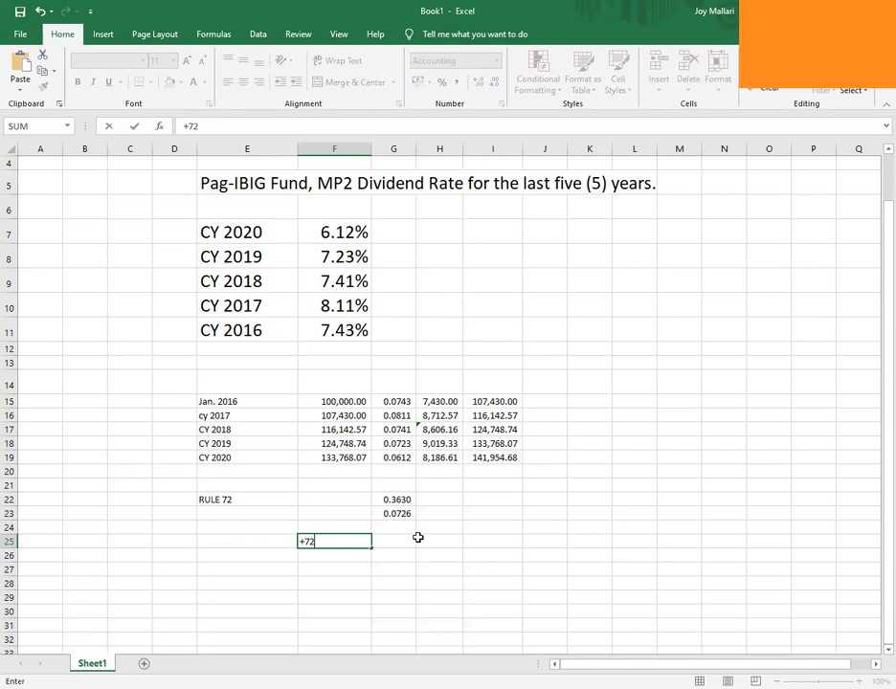
text(/7.26)
key(Return)
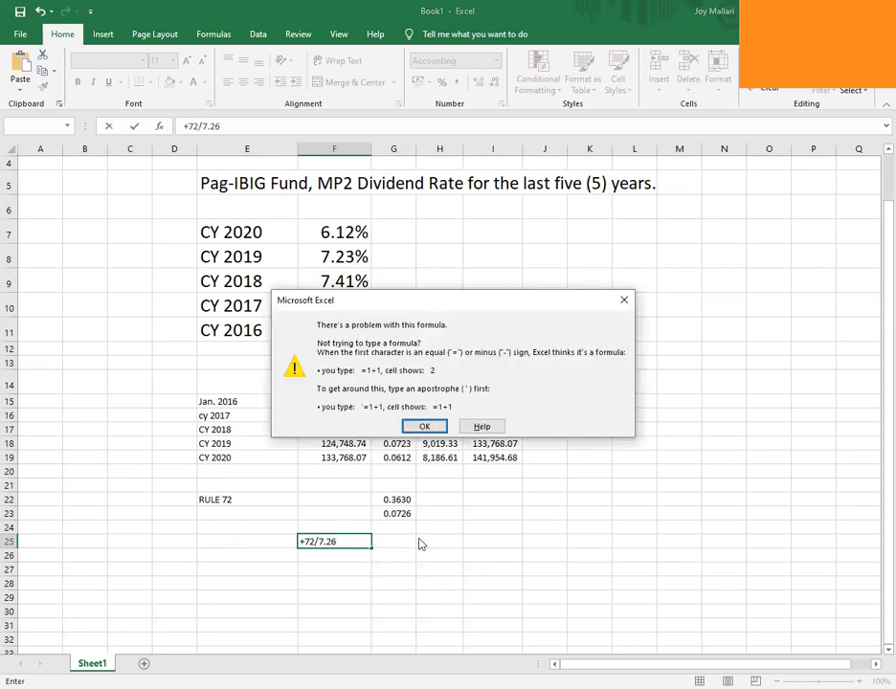
click(424, 427)
key(Escape)
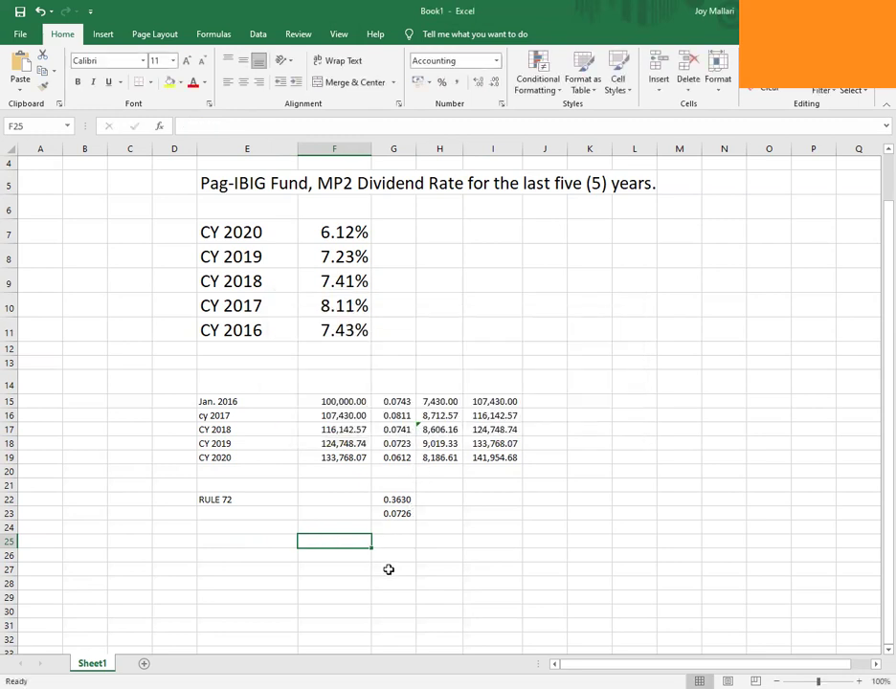
- Try to enter the Rule of 72 calculation +72/7.26 in G25
key(Right)
text(+72)
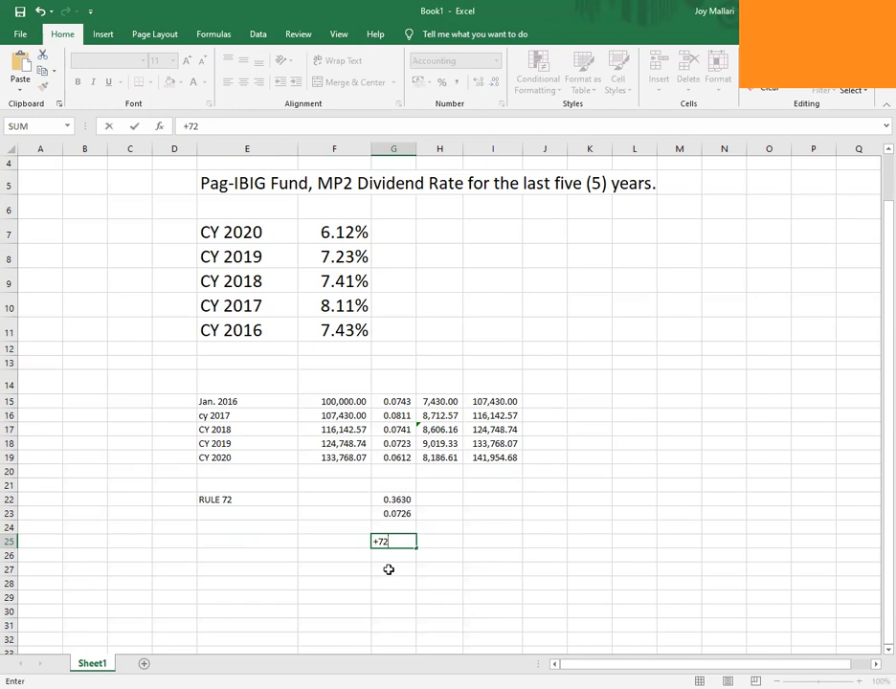
text(/7.26)
key(Return)
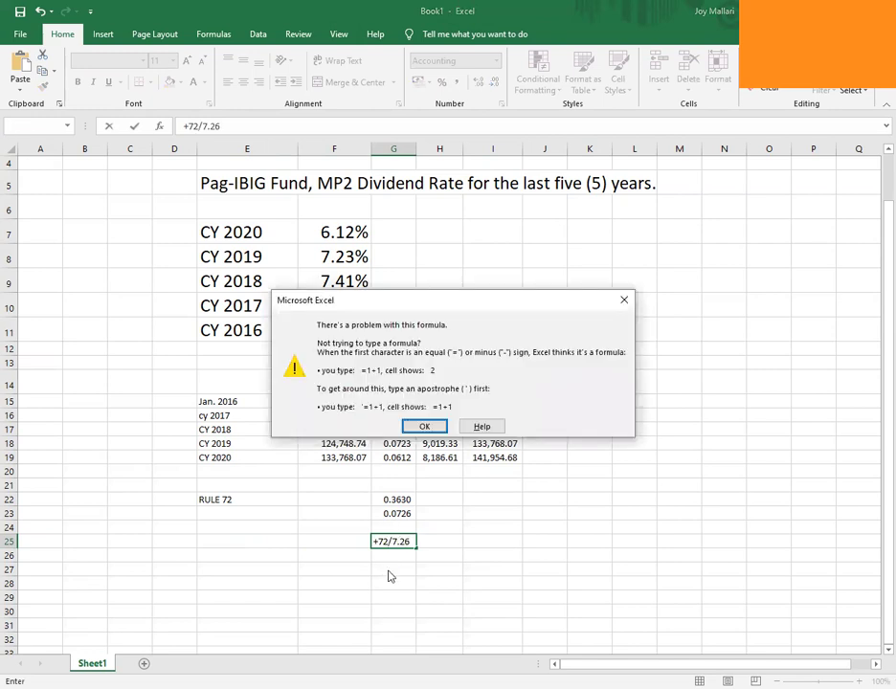
key(Escape)
- Calculate the Rule of 72 doubling time in years in G25 with the formula =72/7.26
text(=72/)
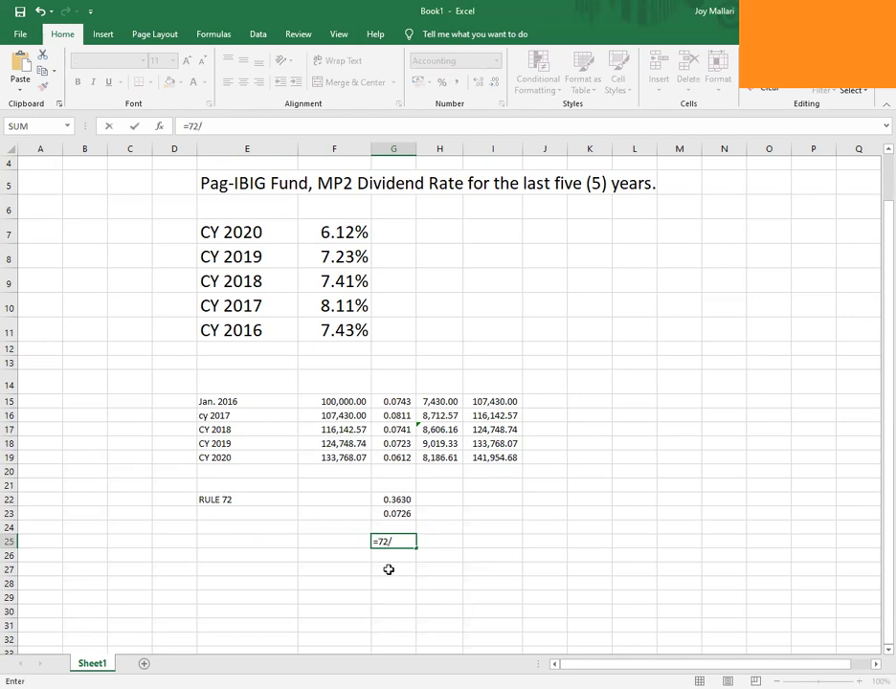
text(7.26)
key(Return)
key(Up)
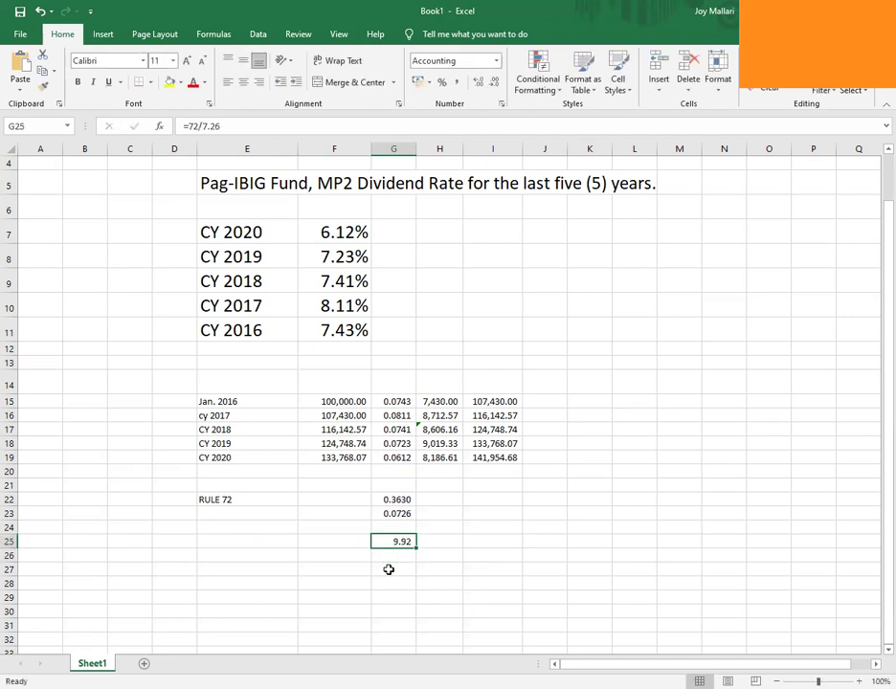
key(Right)
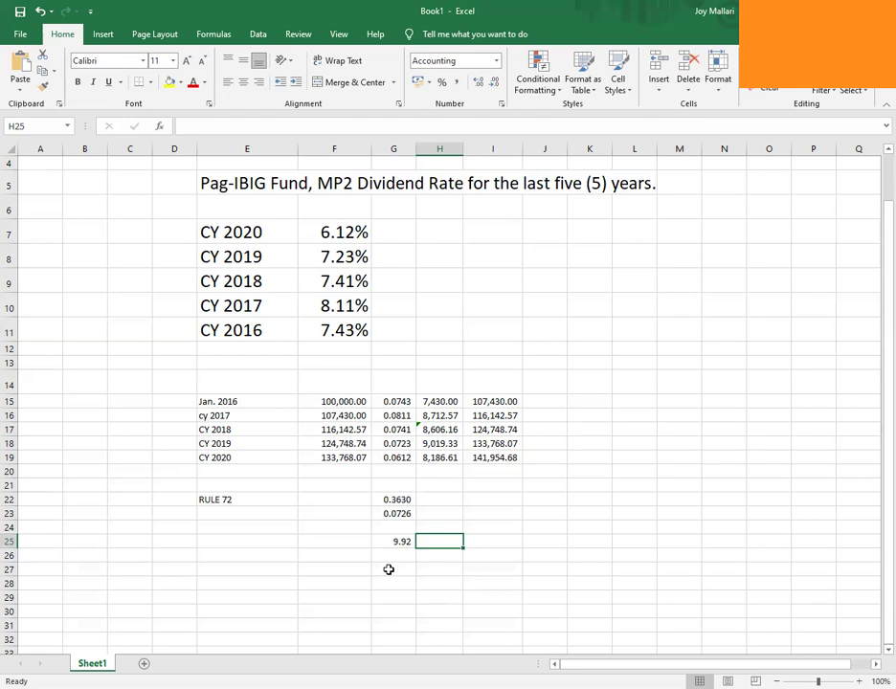
key(Up)
key(Up)
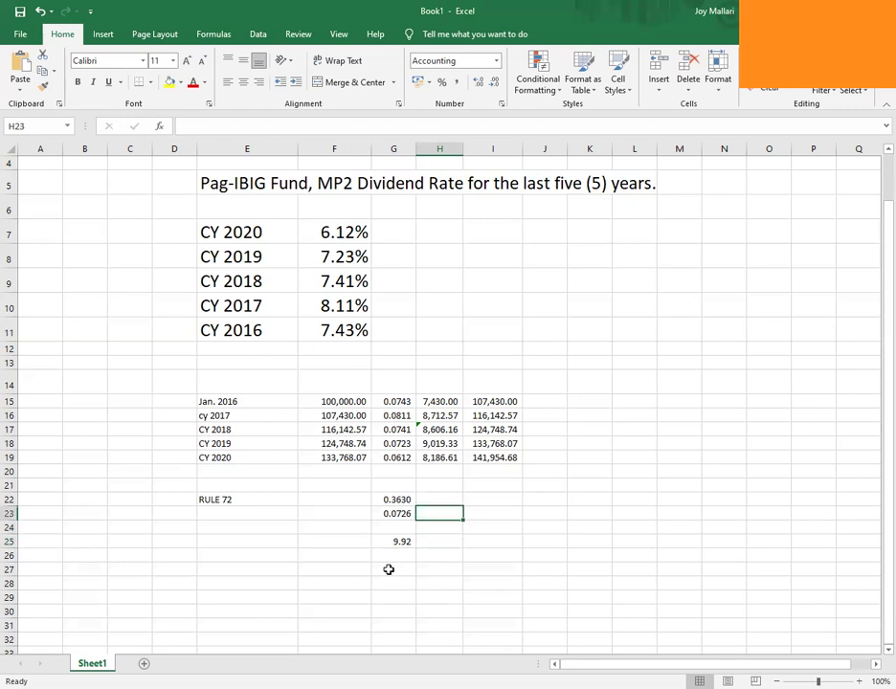
key(Down)
key(Down)
key(Down)
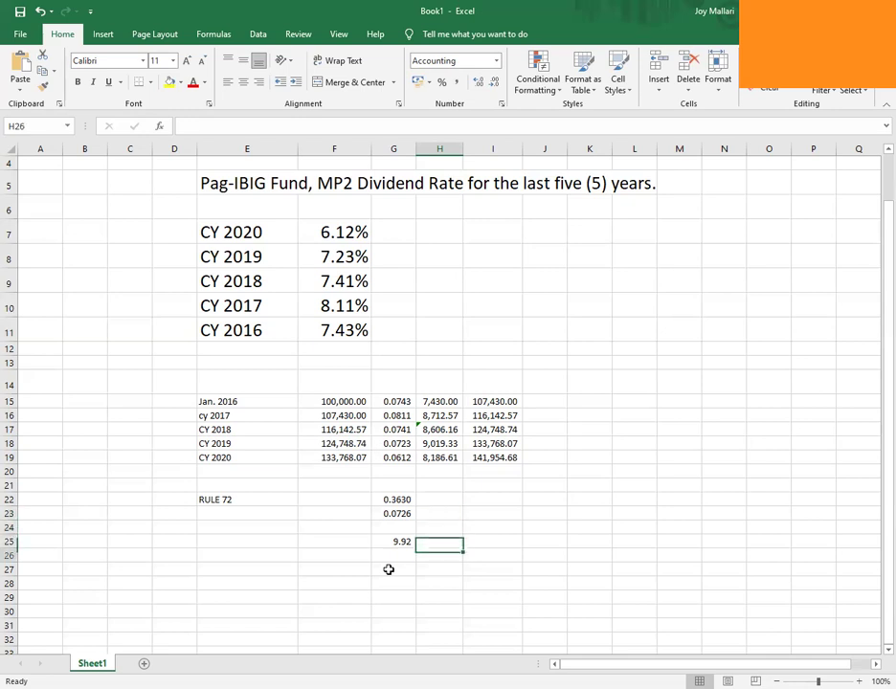
- Calculate the Rule of 72 doubling time for a 5% rate in G27 with the formula =72/5
key(Left)
key(Left)
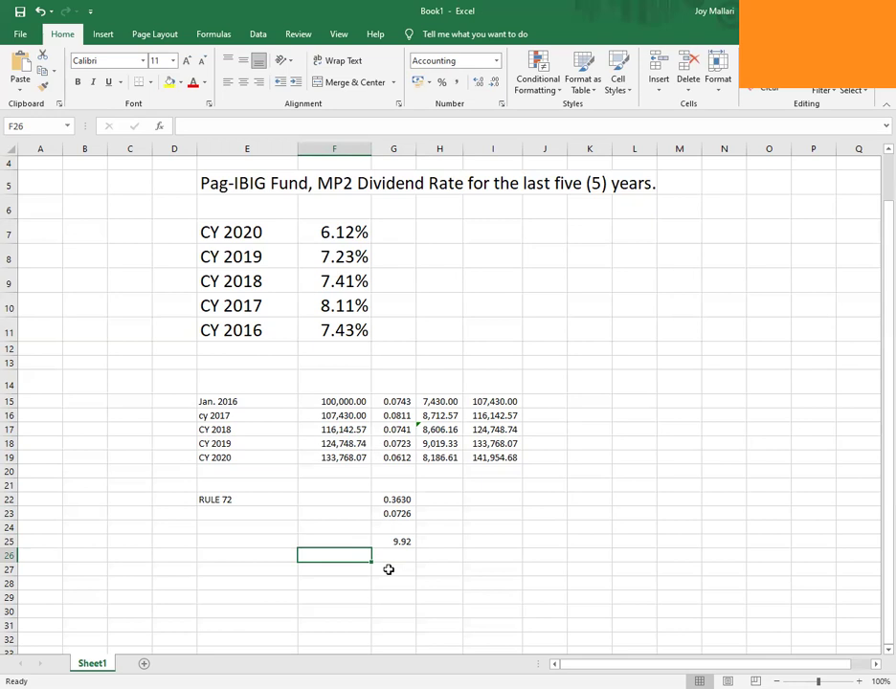
click(389, 569)
key(Left)
click(389, 569)
text(=)
key(Escape)
text(=72)
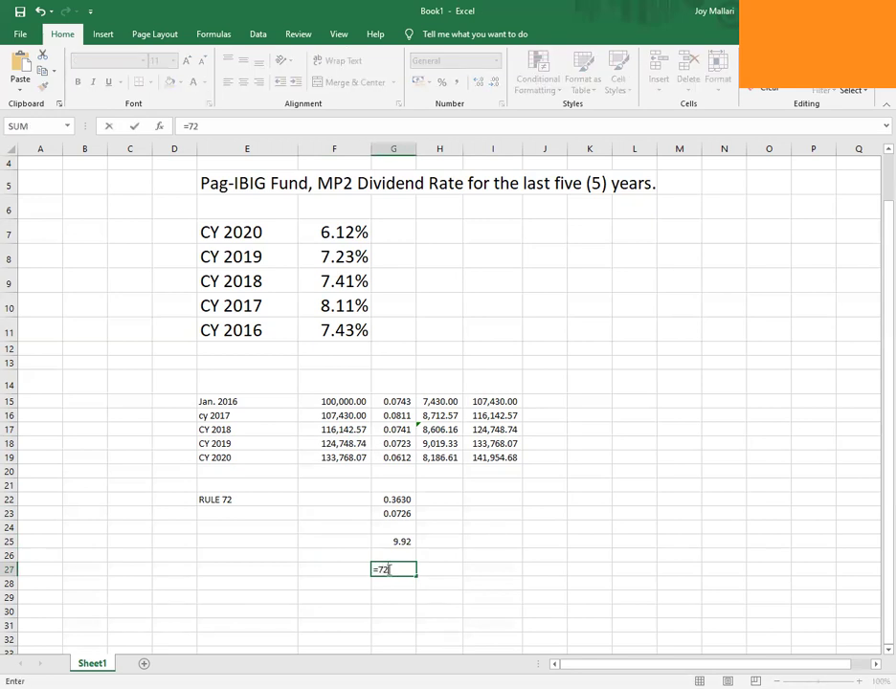
text(/5)
key(Return)
click(389, 569)
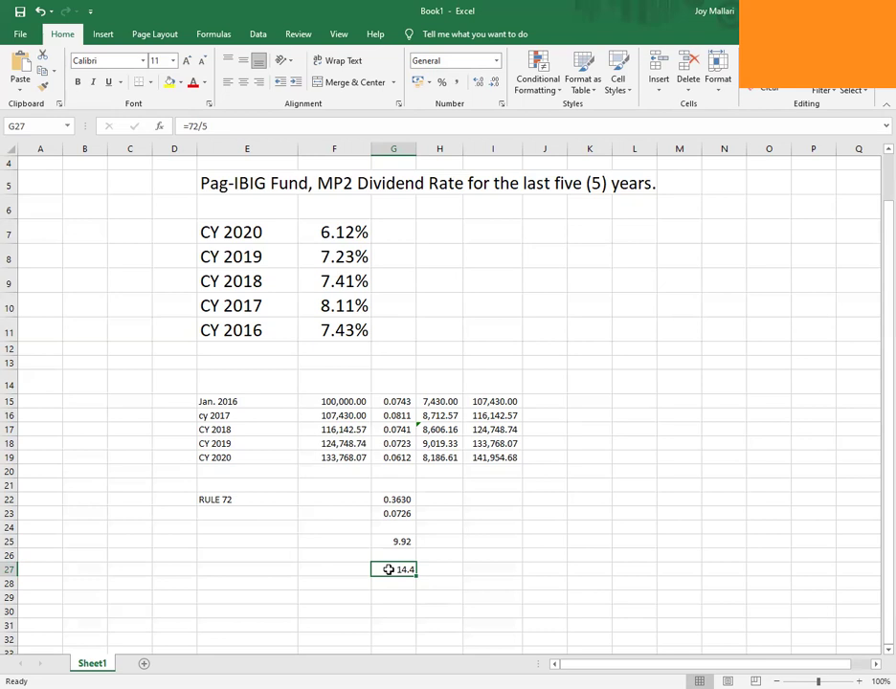
key(Return)
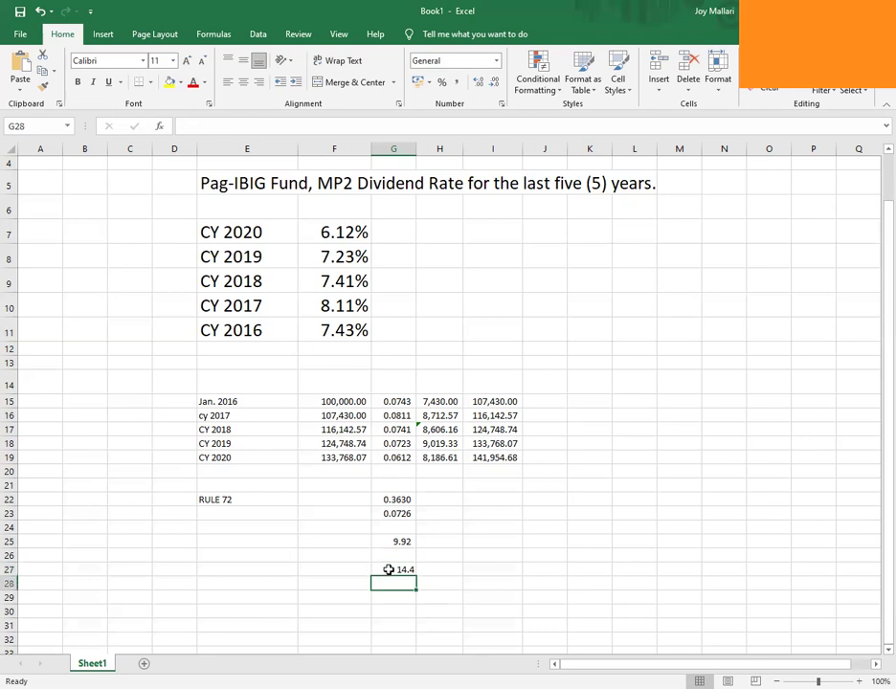
click(388, 569)
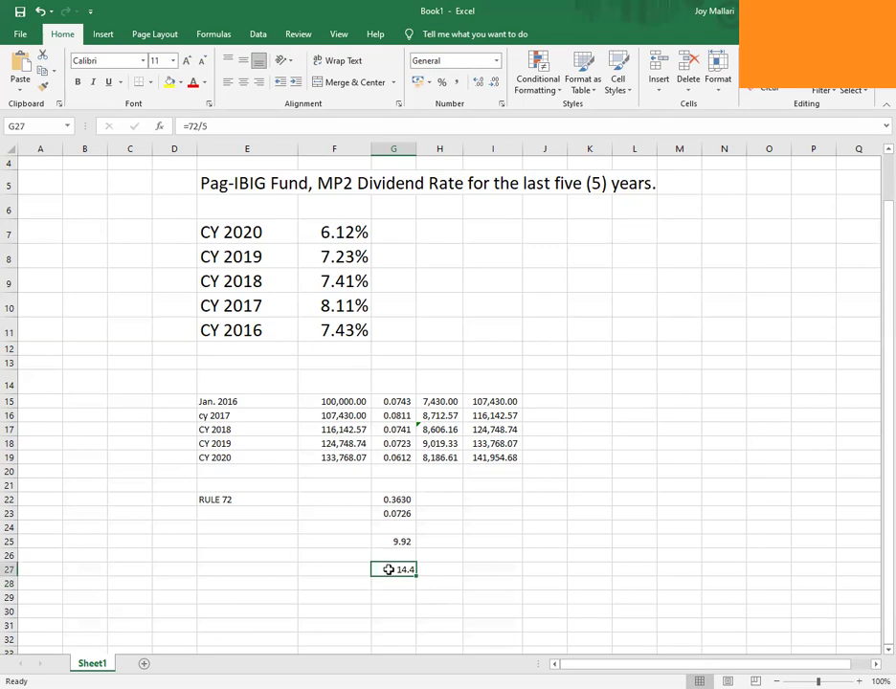
key(Down)
key(Down)
key(Down)
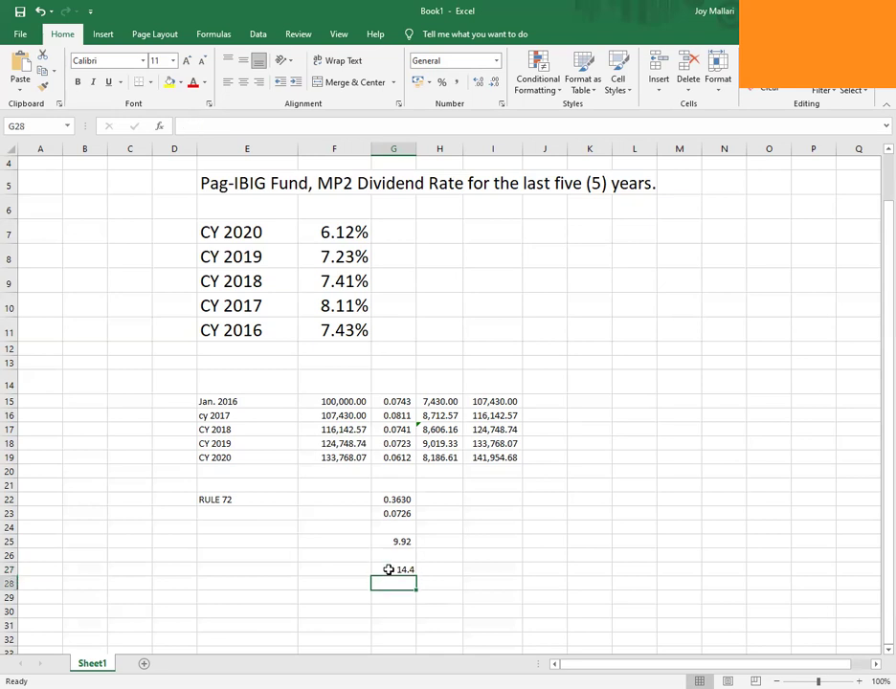